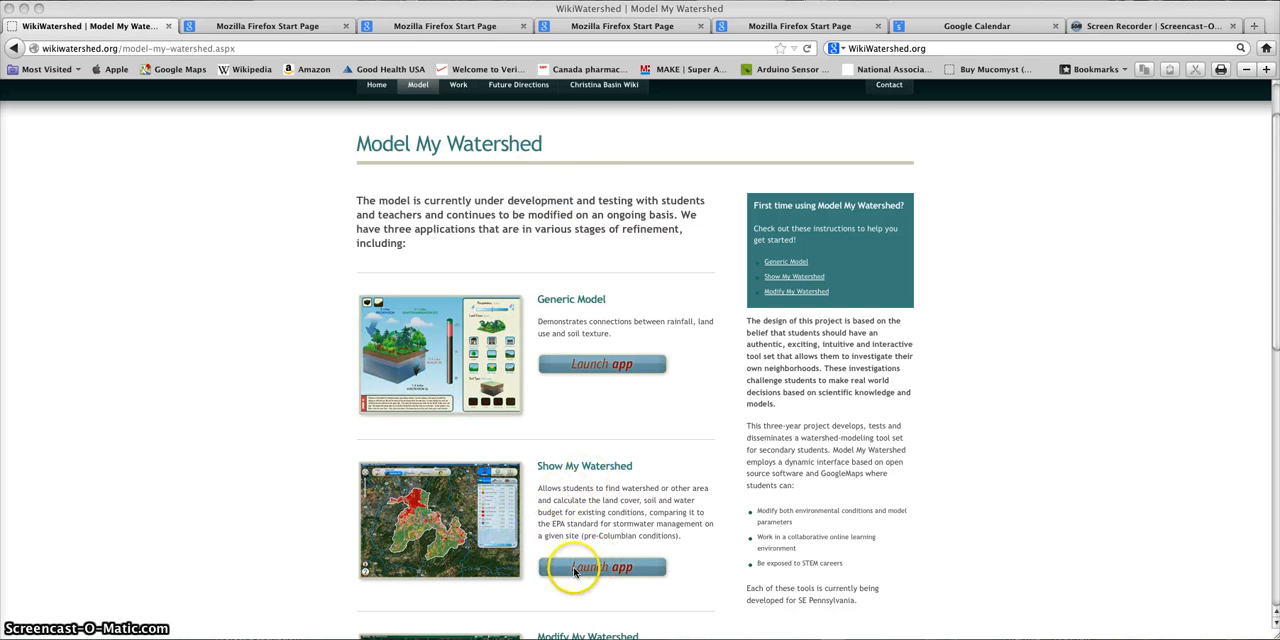
# Step: Launch the Show My Watershed app and start it as a guest
pyautogui.click(576, 572)
pyautogui.click(576, 568)
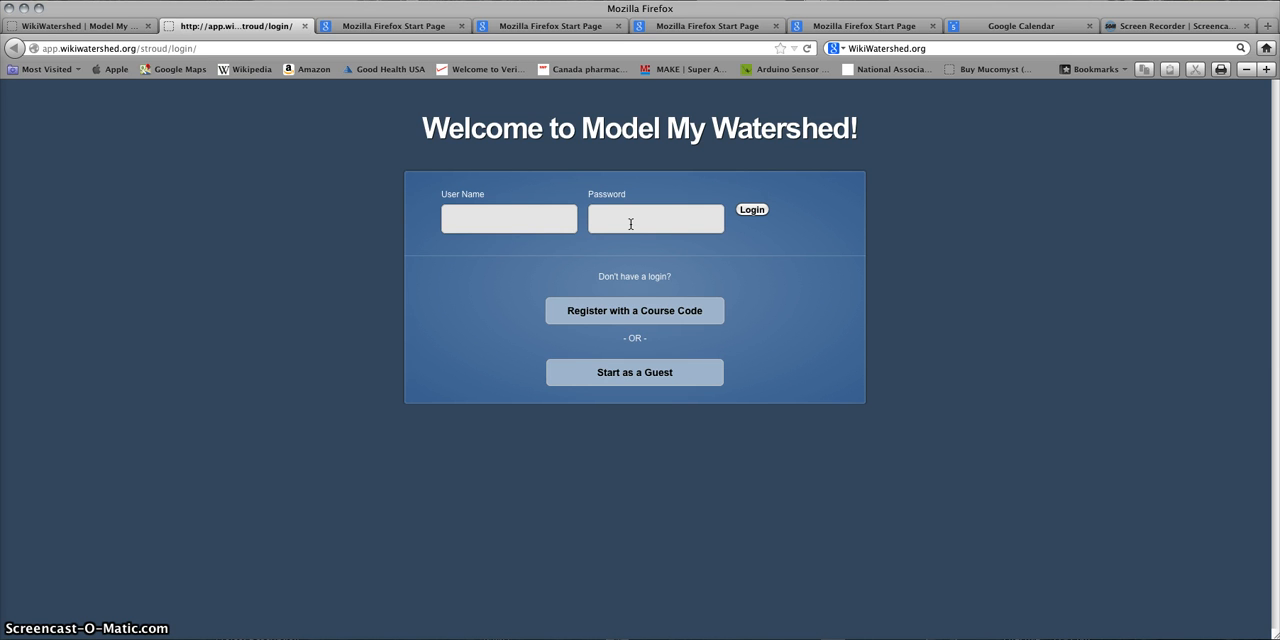
pyautogui.click(603, 374)
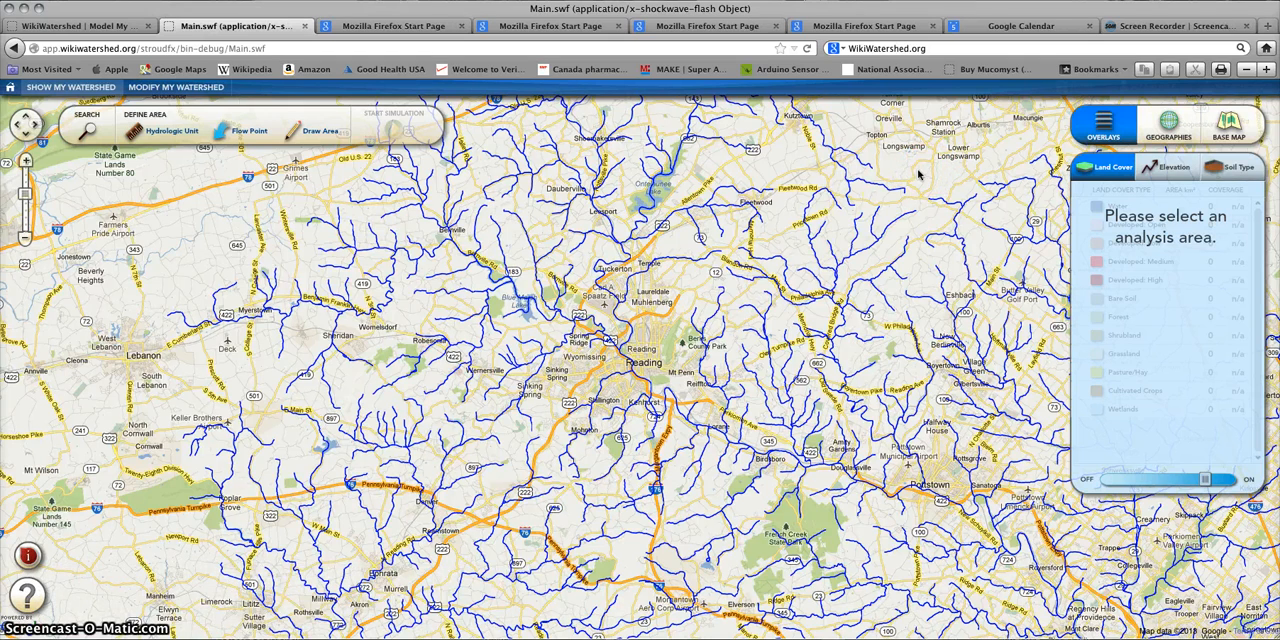
# Step: Show the whole mapped river region and change the base map to Terrain, ending on Satellite
pyautogui.scroll(-4, 842, 206)
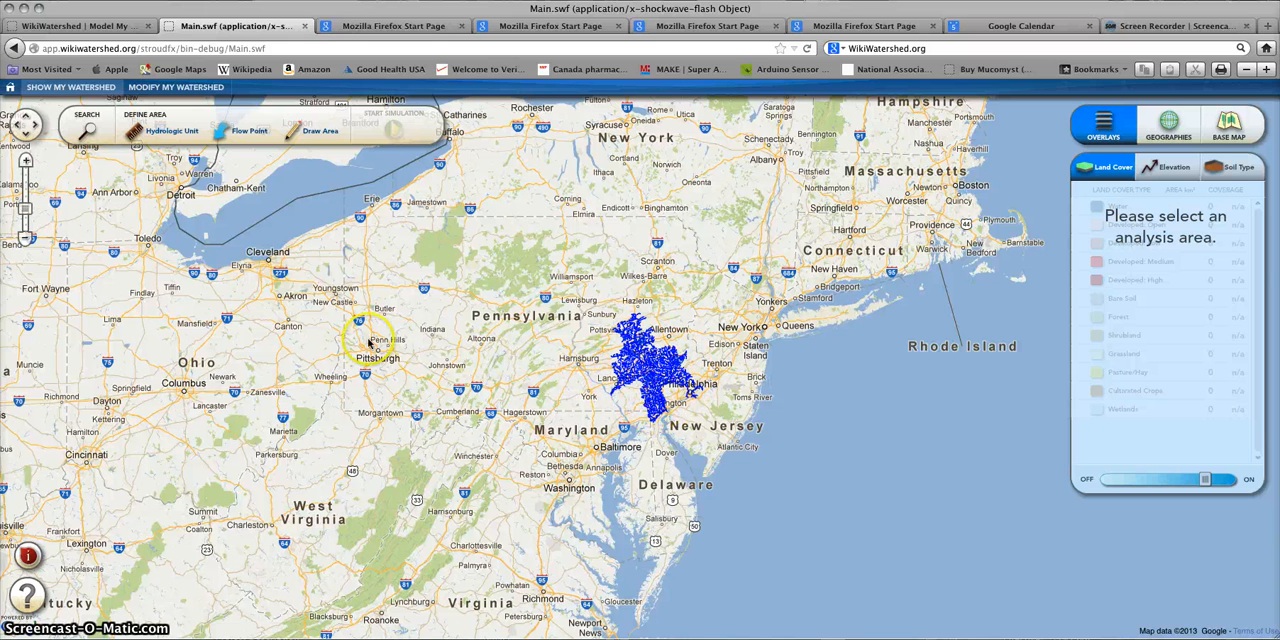
pyautogui.click(26, 161)
pyautogui.click(26, 161)
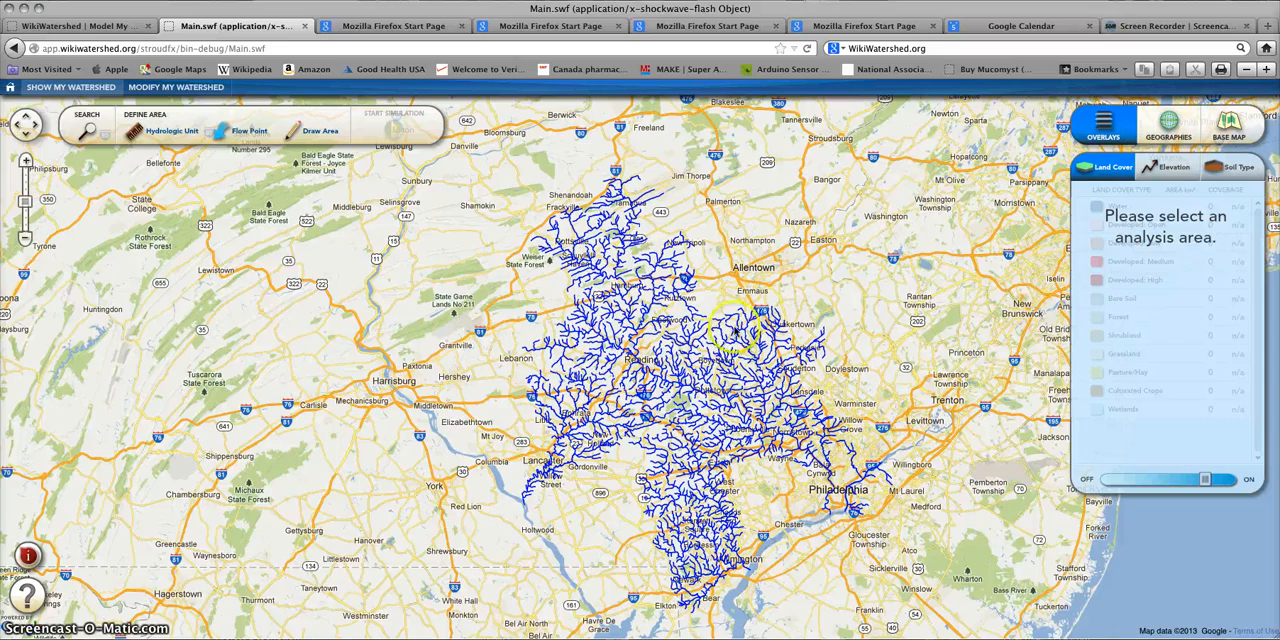
pyautogui.moveTo(720, 324); pyautogui.dragTo(721, 276)
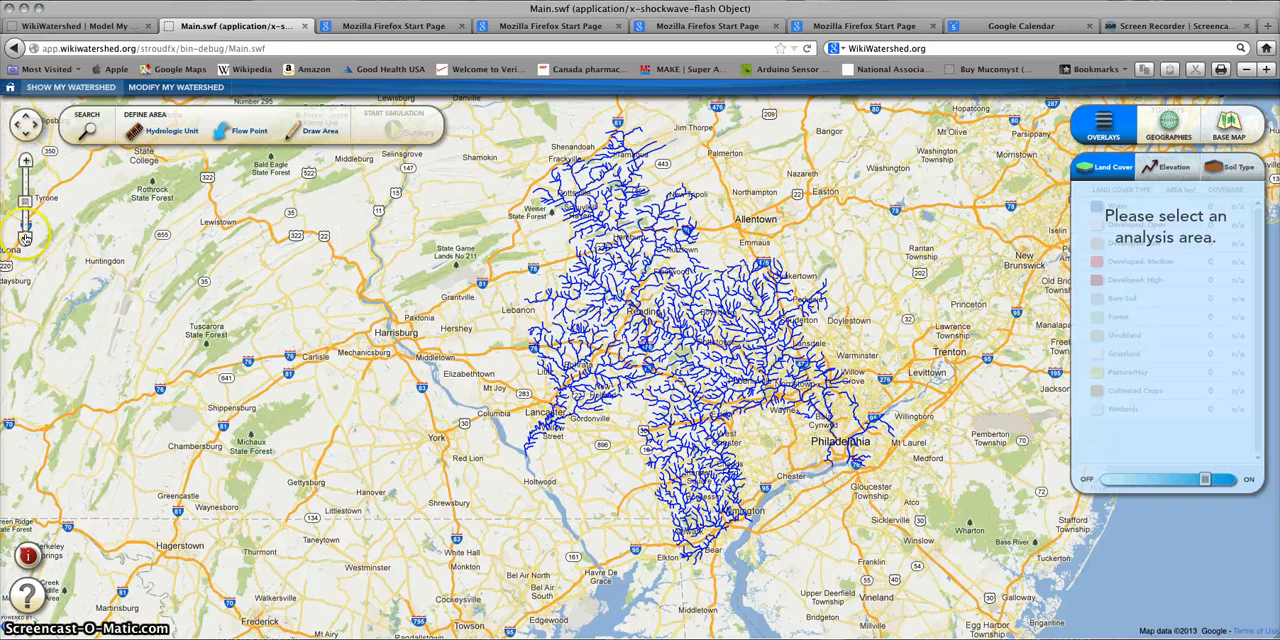
pyautogui.click(1230, 124)
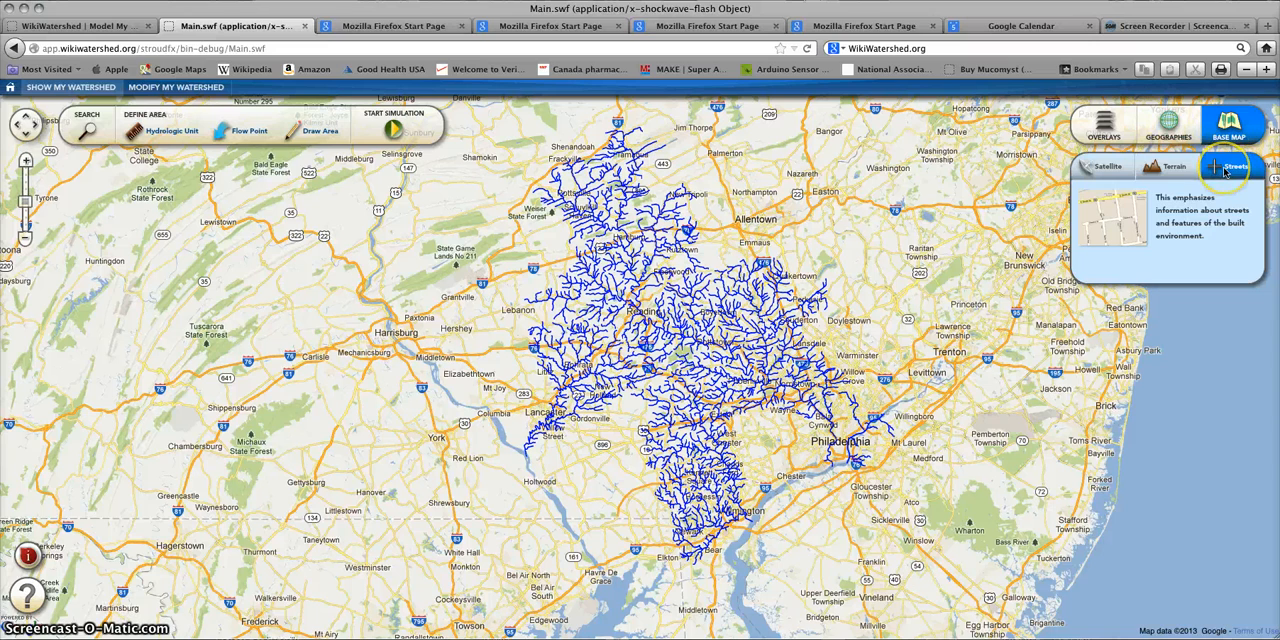
pyautogui.click(1173, 168)
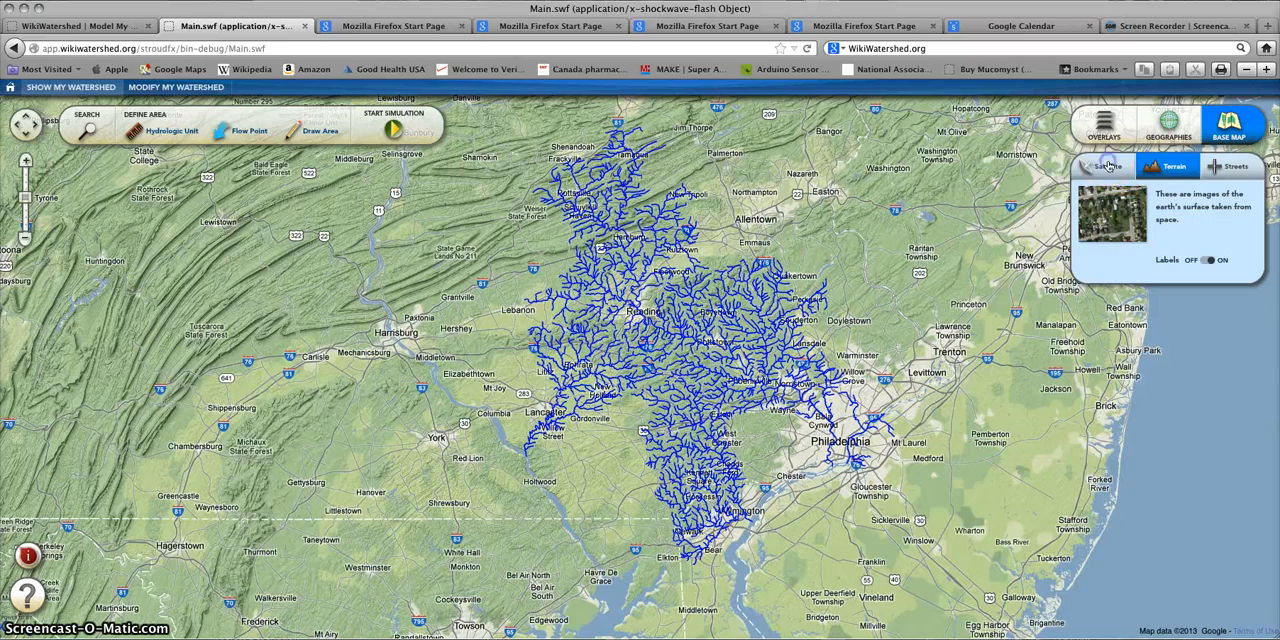
pyautogui.click(1108, 166)
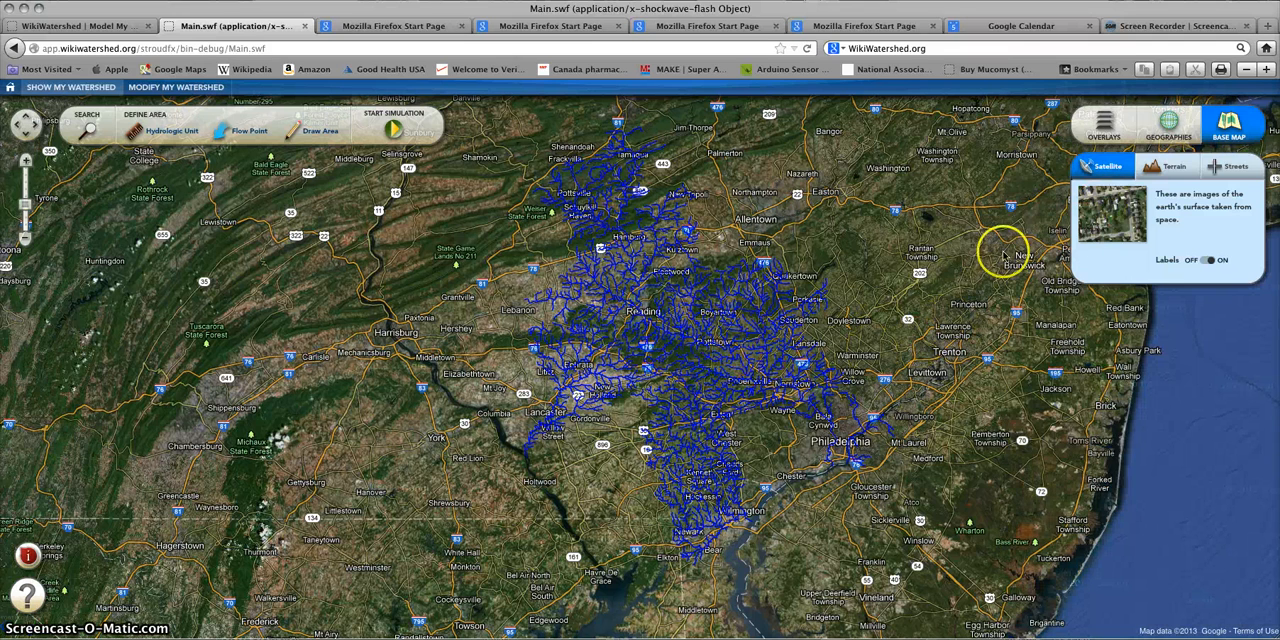
# Step: Look through the land cover overlay, the available geography layers and the location search tool
pyautogui.click(1104, 122)
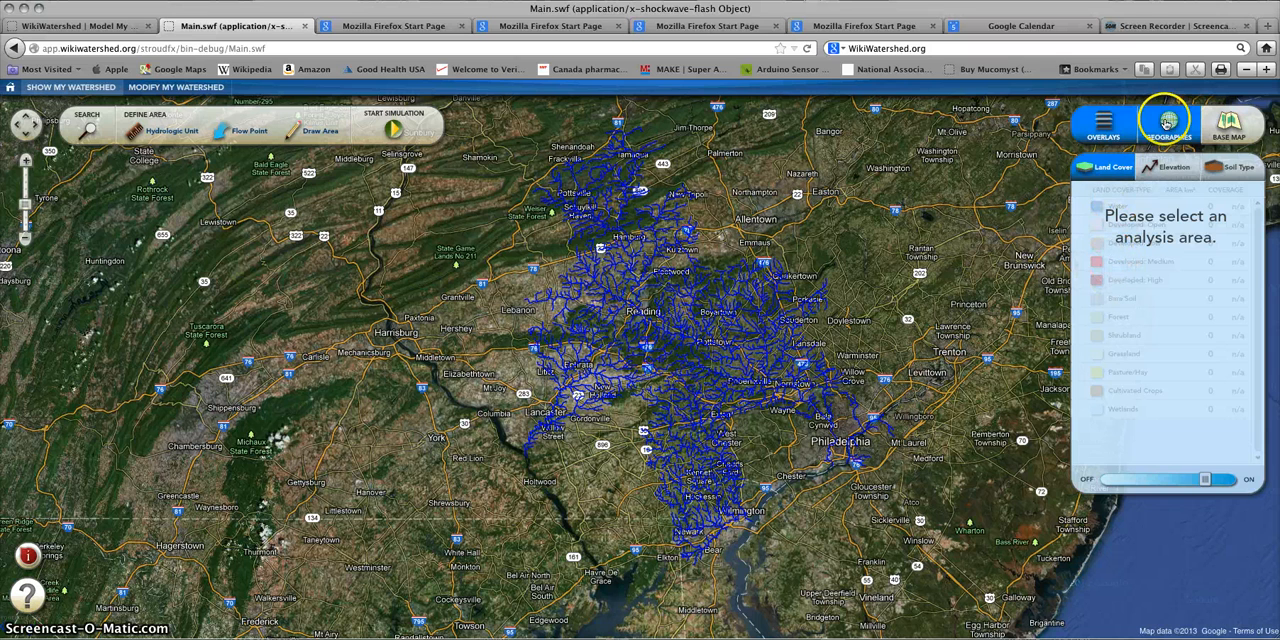
pyautogui.click(1168, 123)
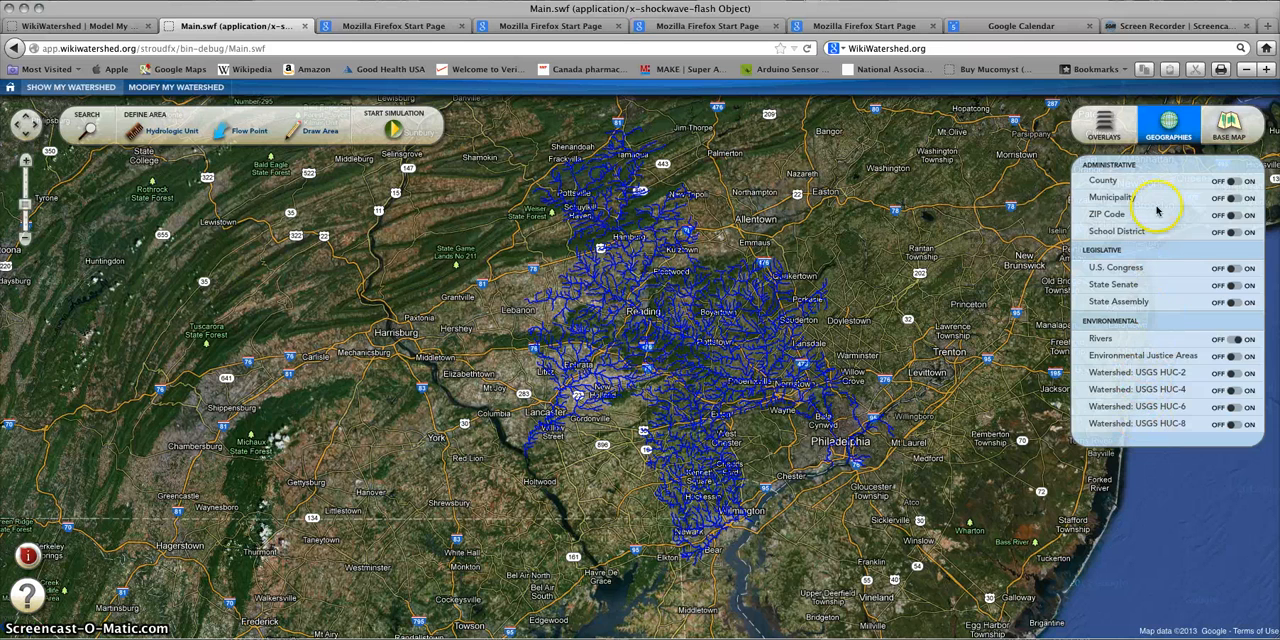
pyautogui.click(1104, 120)
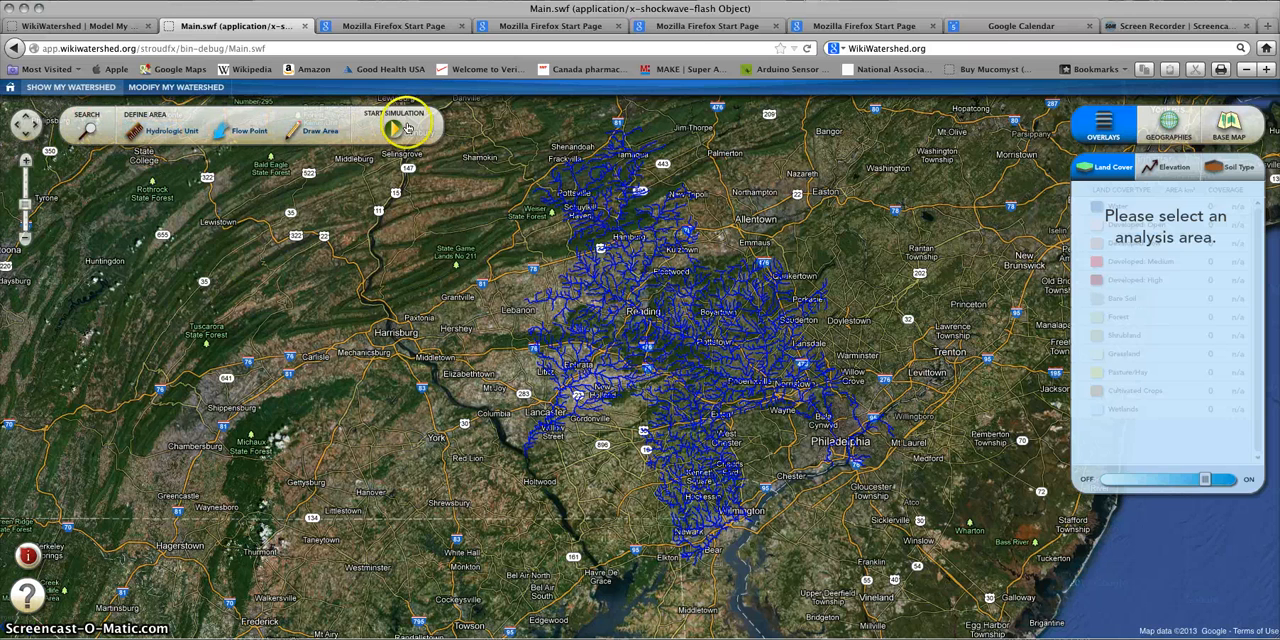
pyautogui.click(88, 131)
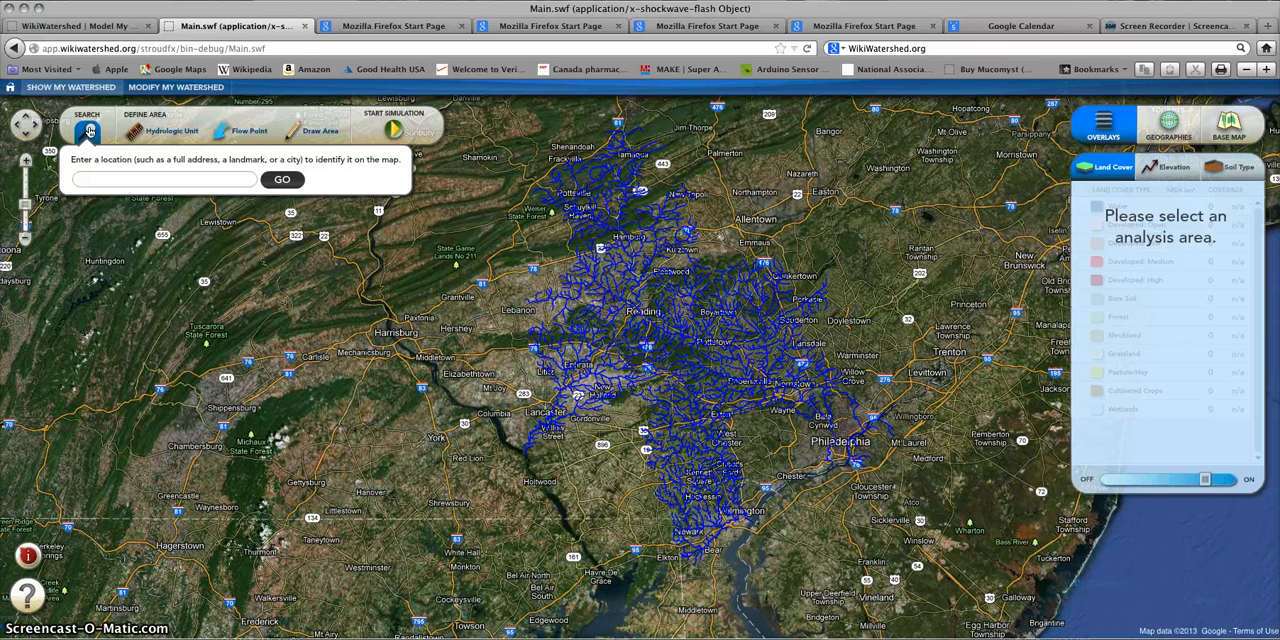
# Step: Display the Sub-basin, Watershed and Sub-watershed hydrologic unit boundaries on the map one after another
pyautogui.click(143, 131)
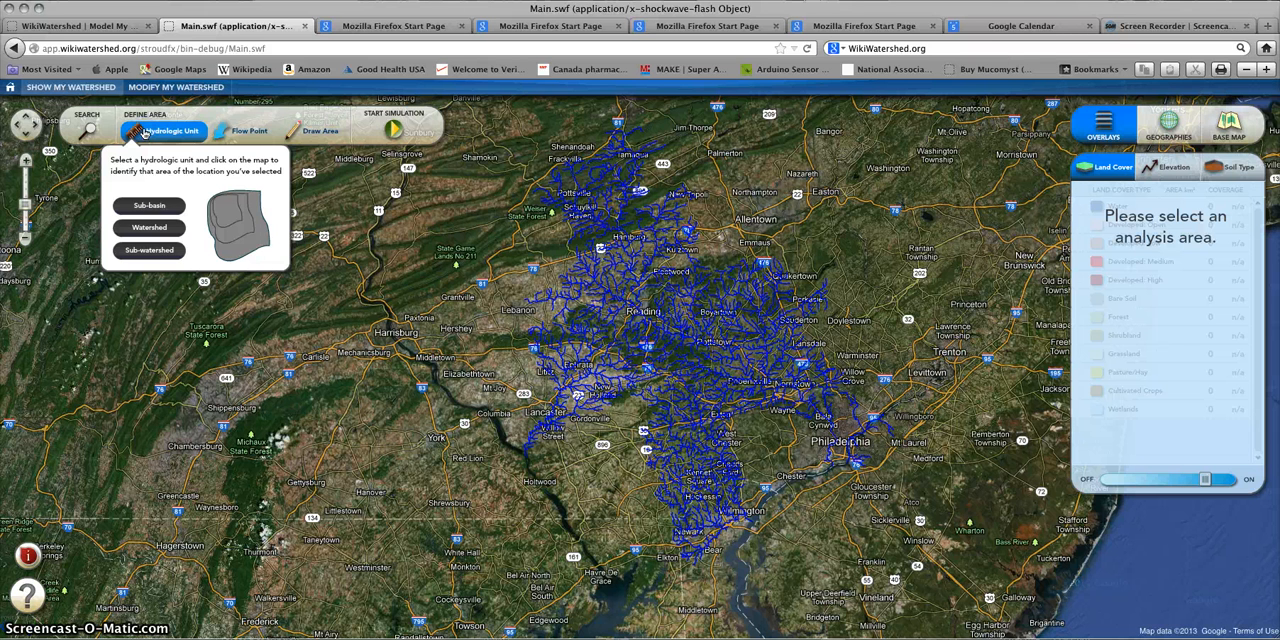
pyautogui.click(142, 206)
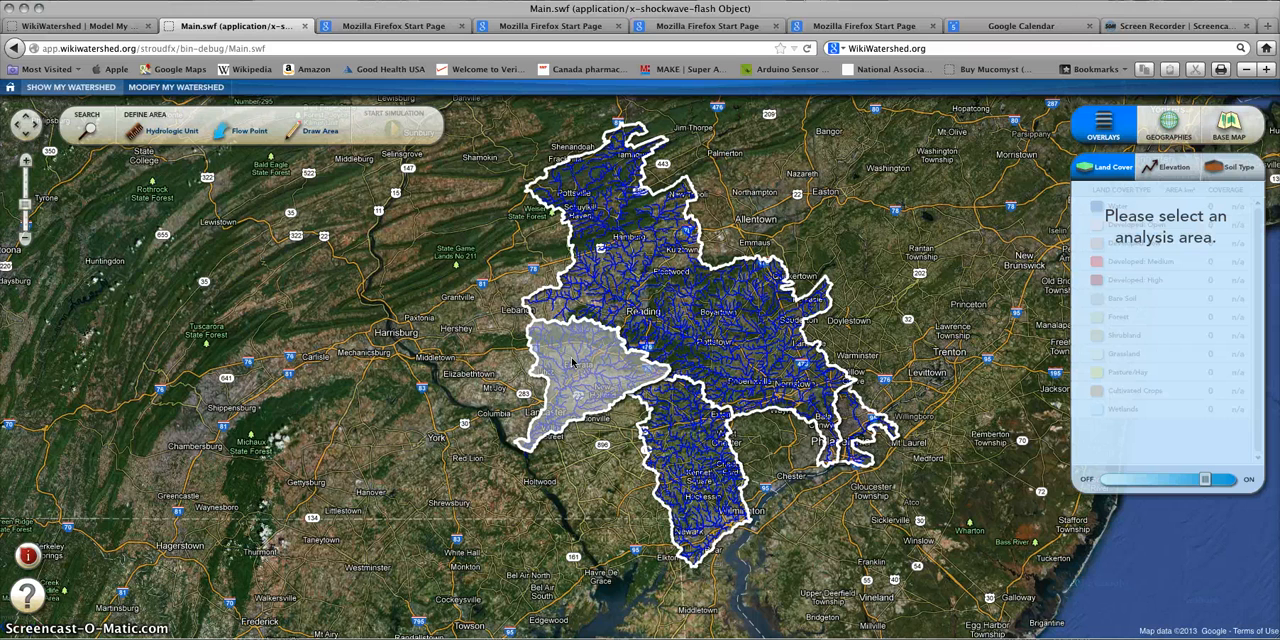
pyautogui.click(165, 132)
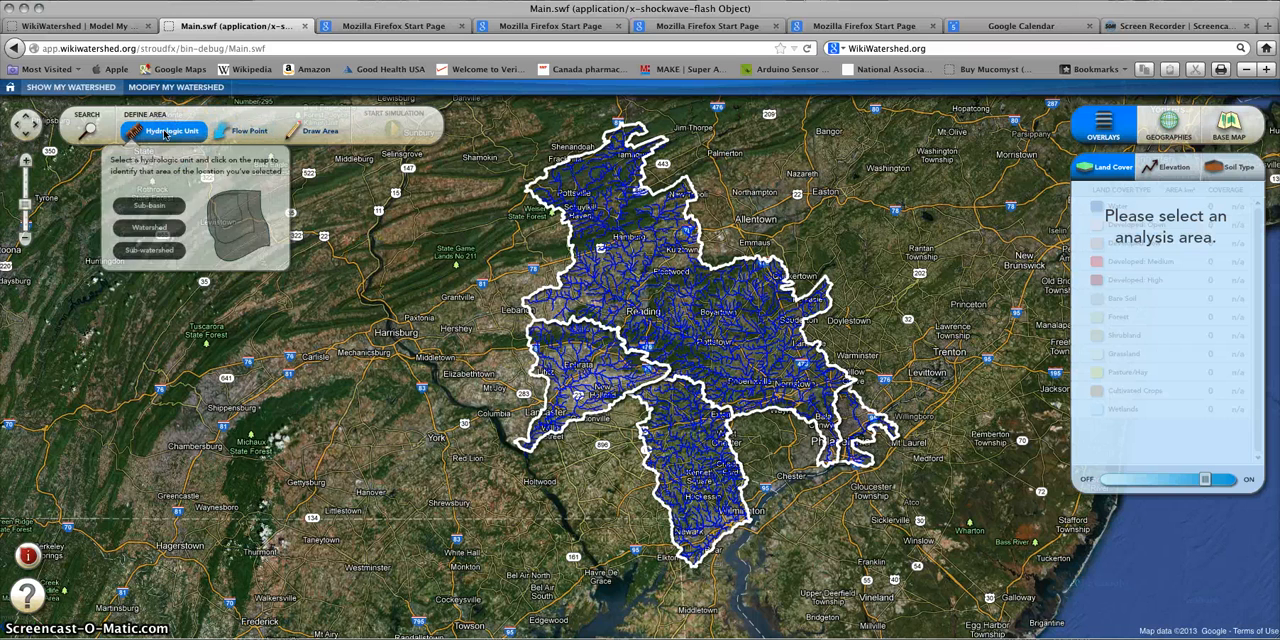
pyautogui.click(151, 229)
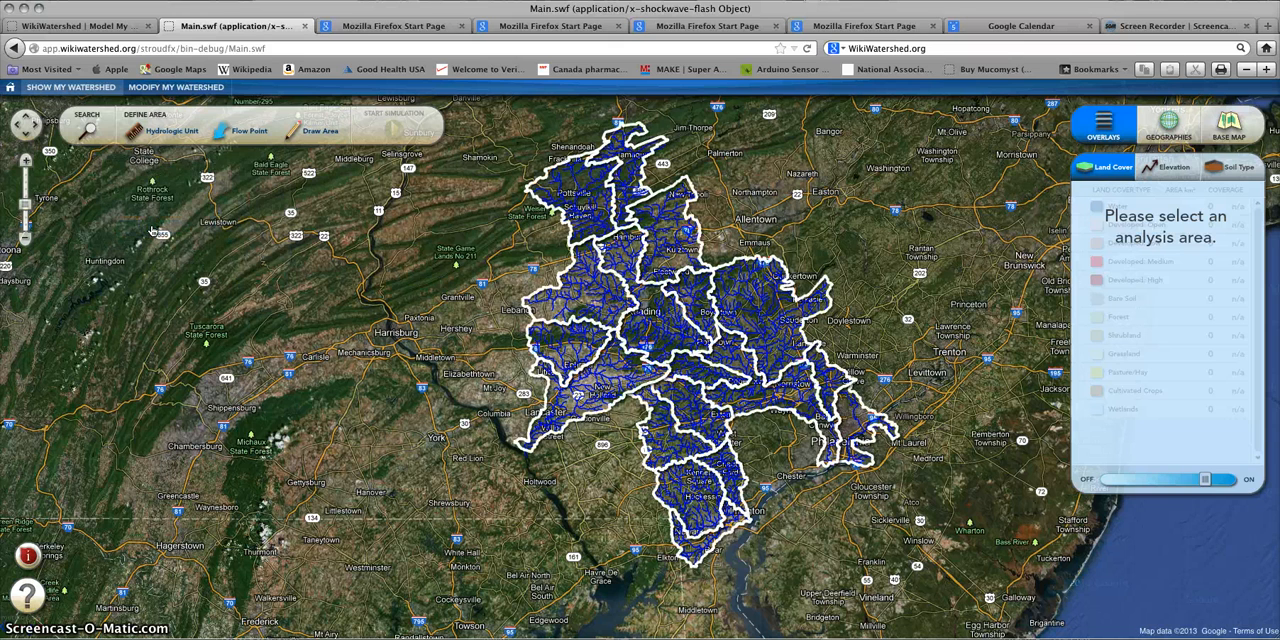
pyautogui.click(170, 133)
pyautogui.click(139, 252)
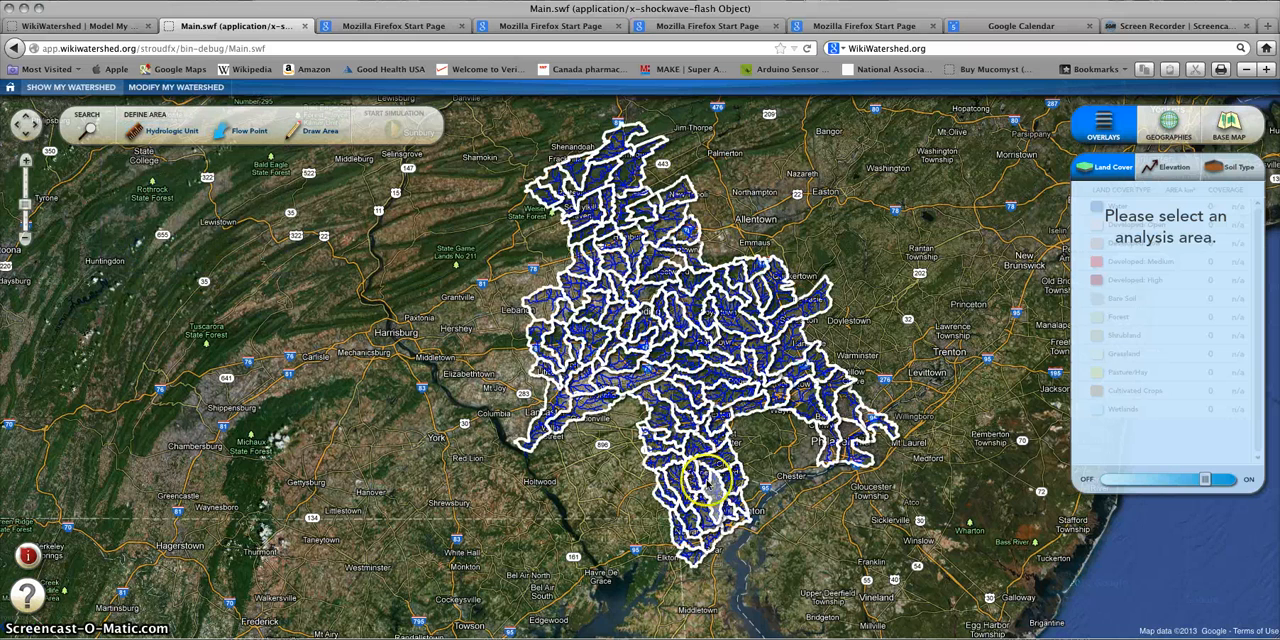
# Step: Define the analysis area at the Watershed level by selecting the watershed around Reading, and check its Water land cover description
pyautogui.click(163, 131)
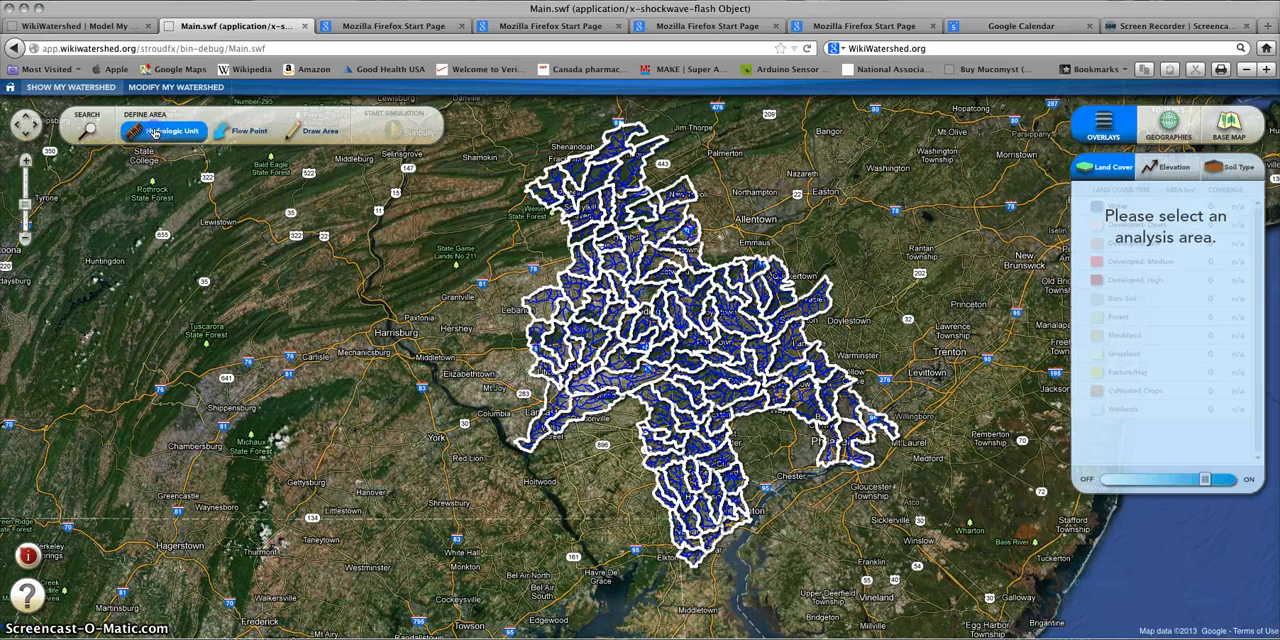
pyautogui.click(143, 229)
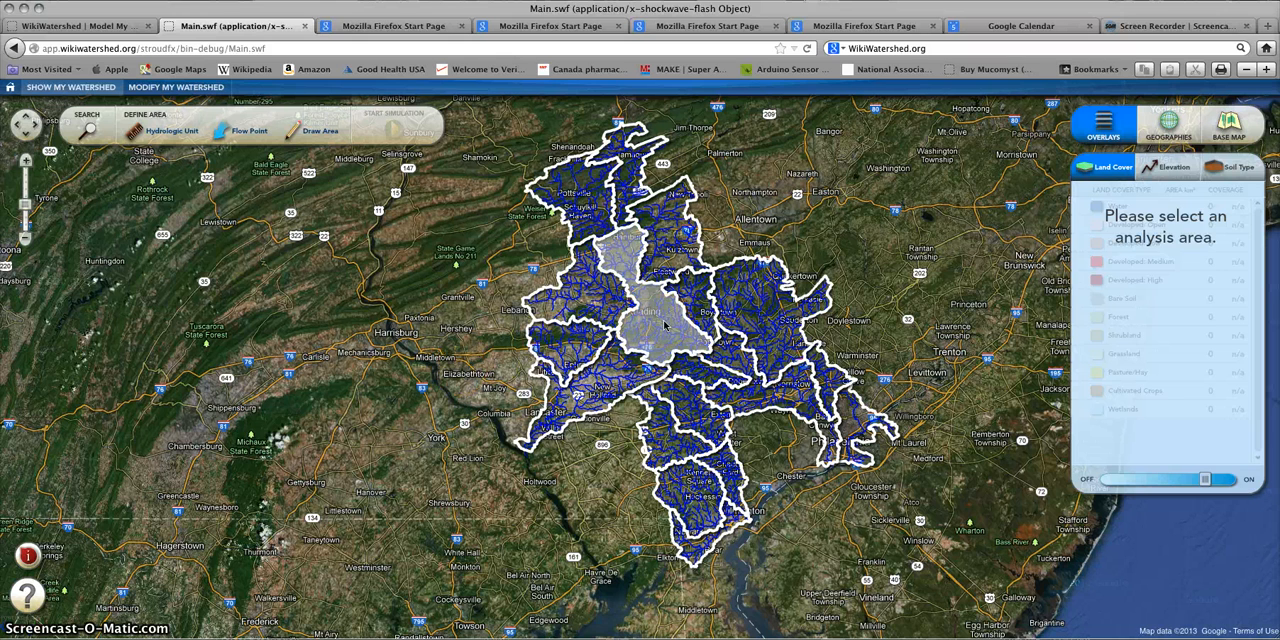
pyautogui.click(663, 322)
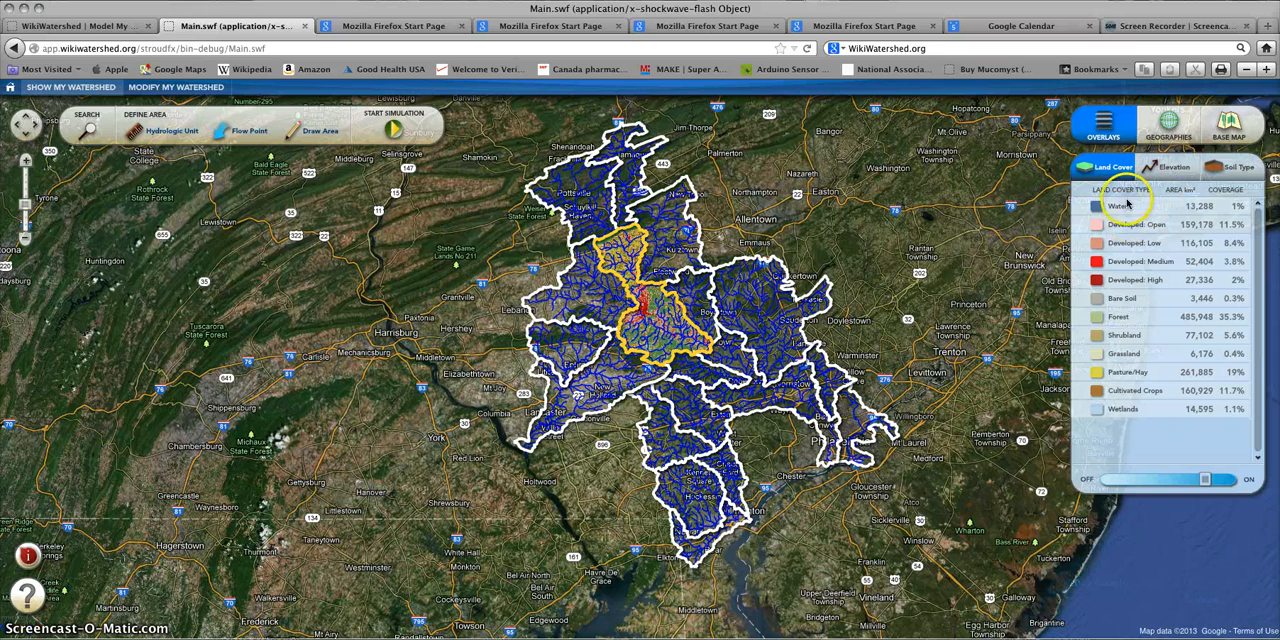
pyautogui.moveTo(1120, 208)
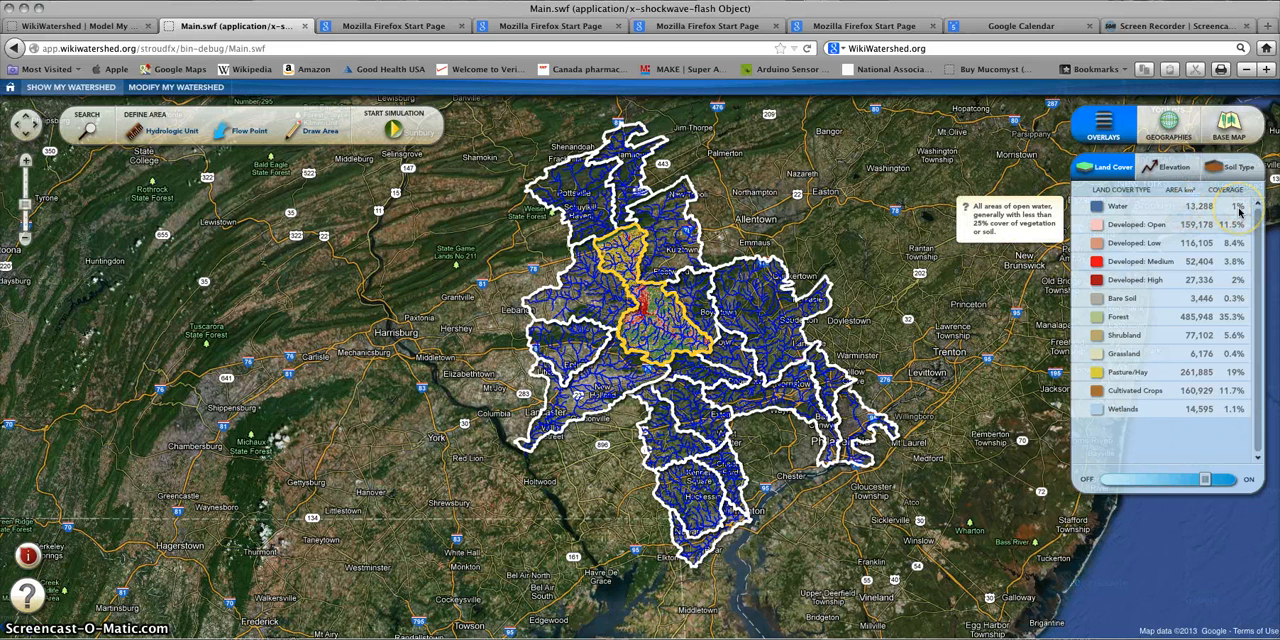
# Step: Adjust the land cover overlay's opacity over the selected watershed, ending slightly below halfway between off and on
pyautogui.moveTo(1178, 481)
pyautogui.mouseDown()
pyautogui.moveTo(1157, 479)
pyautogui.moveTo(1233, 483)
pyautogui.moveTo(1139, 483)
pyautogui.moveTo(1179, 482)
pyautogui.mouseUp()
pyautogui.click(1150, 482)
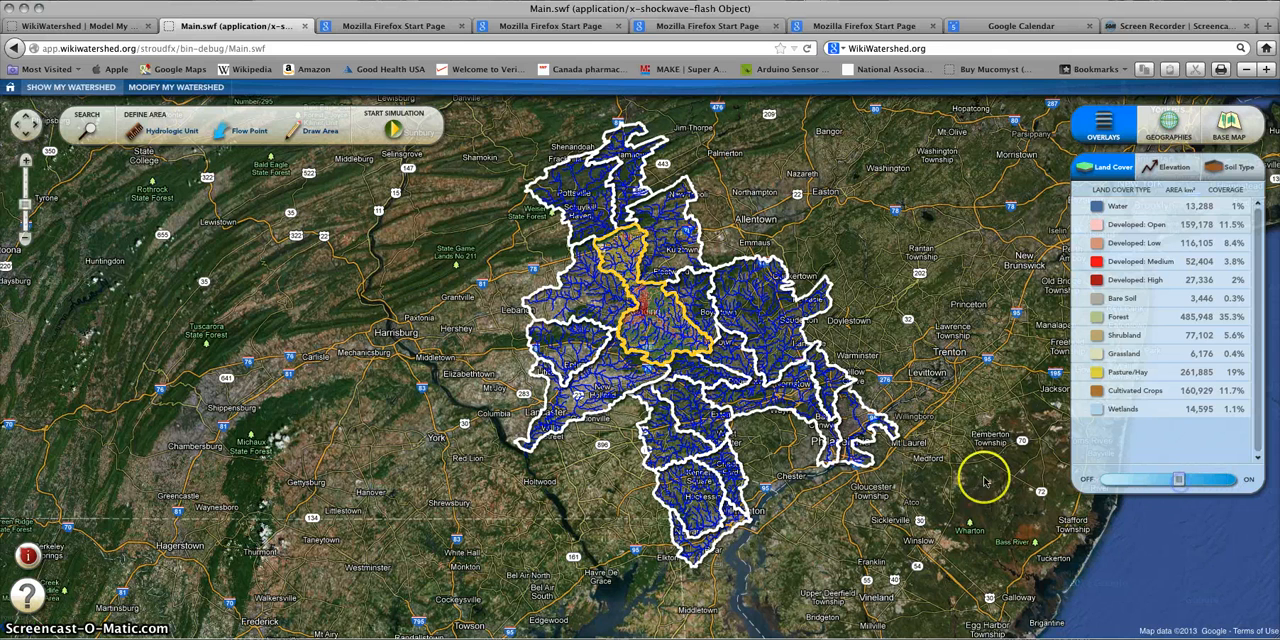
pyautogui.click(25, 162)
pyautogui.click(669, 258)
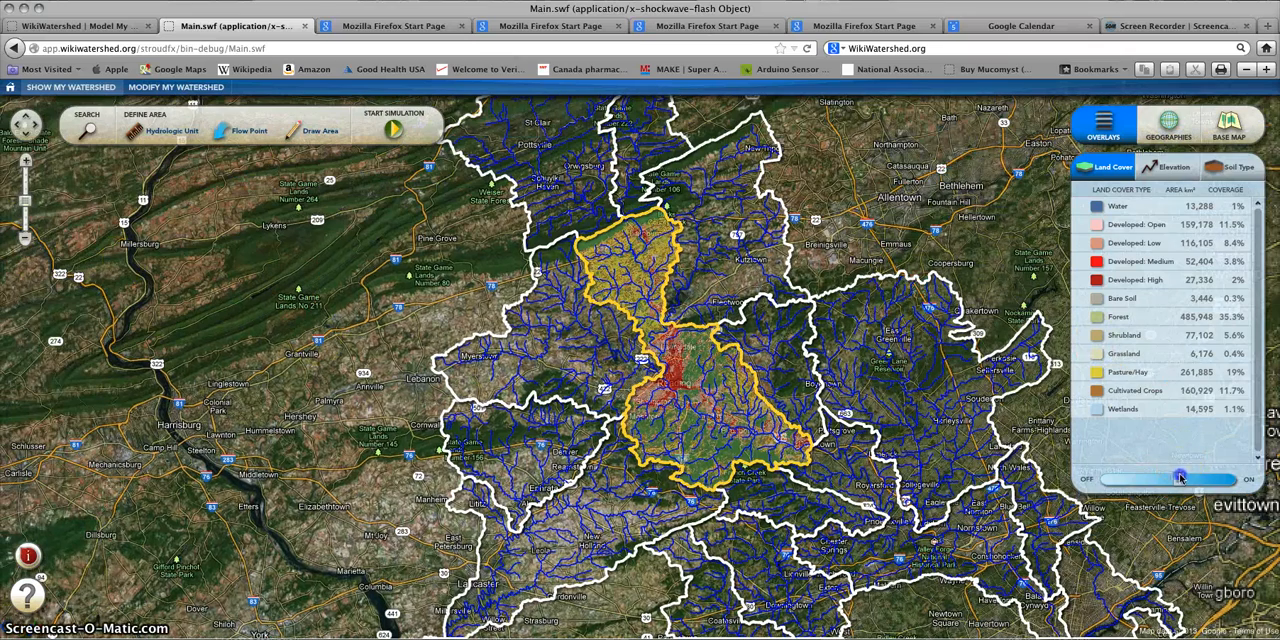
pyautogui.click(1234, 480)
pyautogui.moveTo(1230, 479); pyautogui.dragTo(1150, 482)
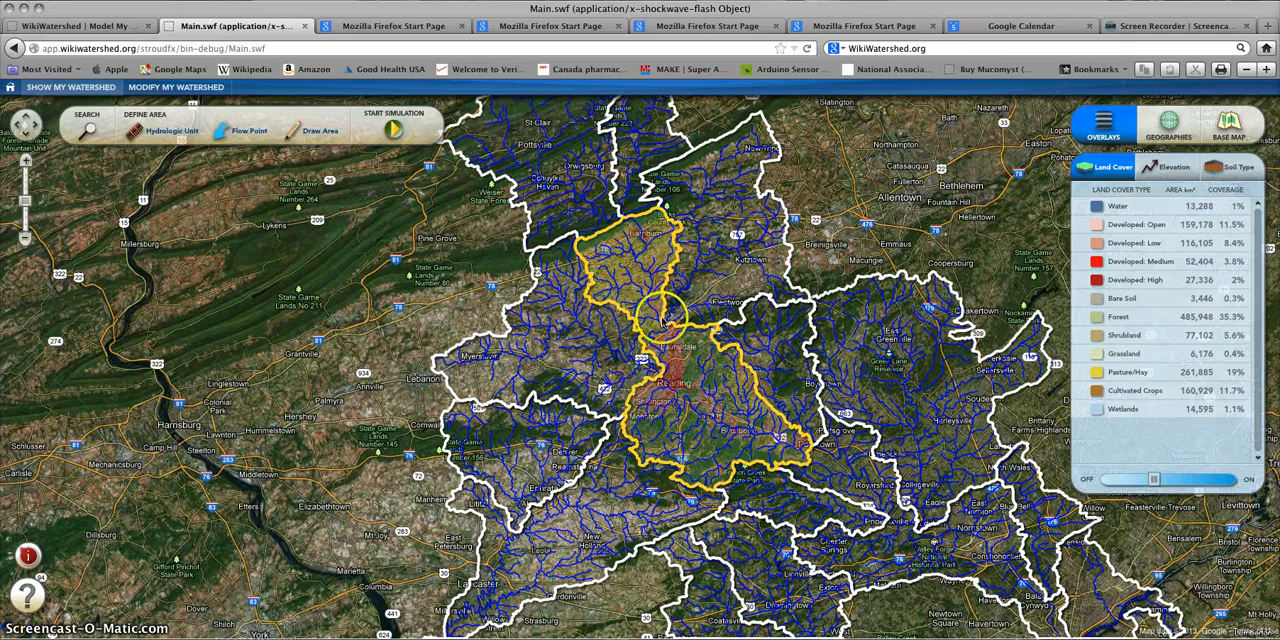
# Step: Start the simulation for the selected watershed and raise the daily rainfall through 2.0 and 3.2 to 8.0 inches
pyautogui.click(394, 131)
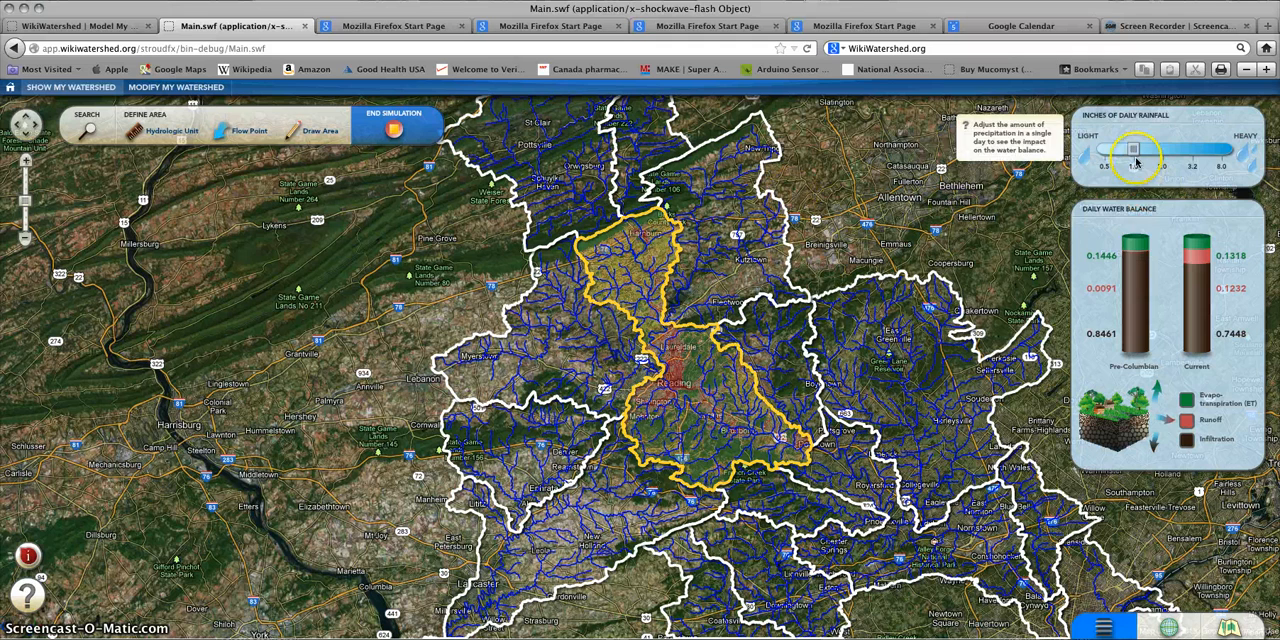
pyautogui.moveTo(1198, 248)
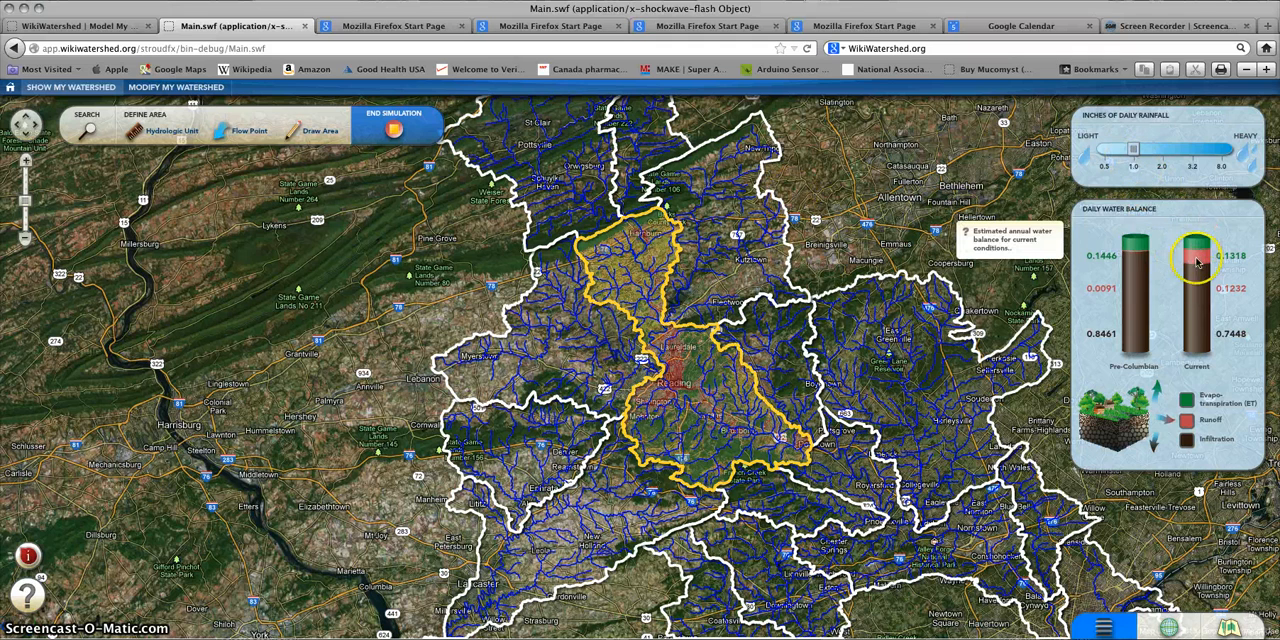
pyautogui.click(1163, 152)
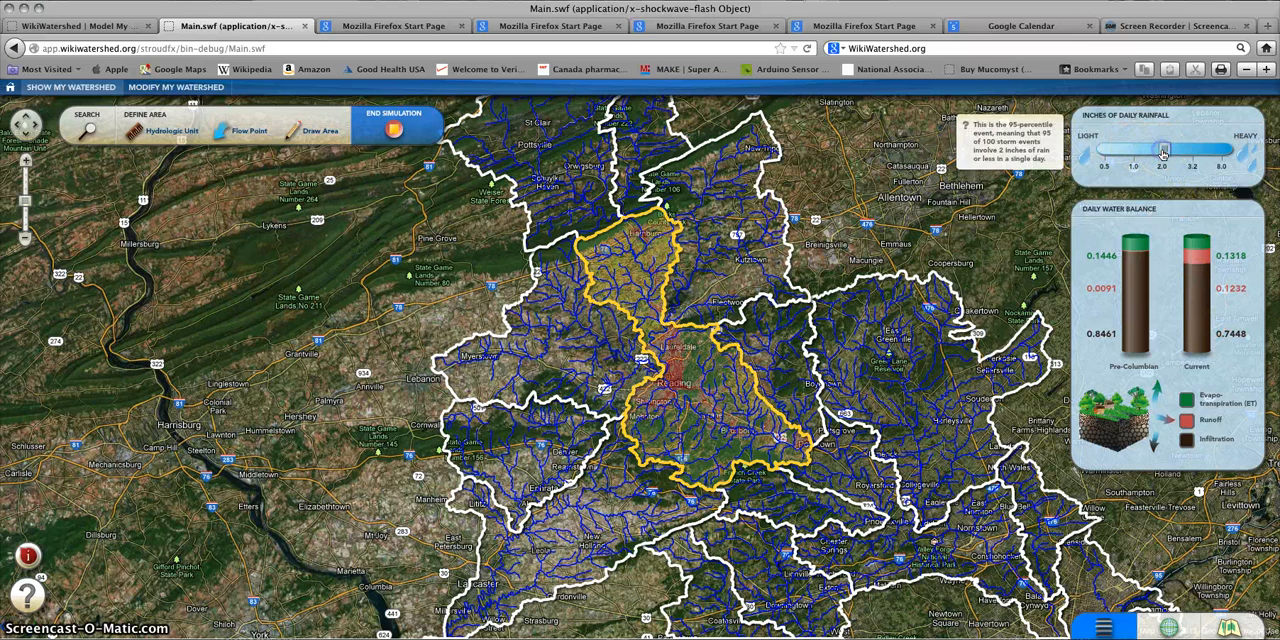
pyautogui.click(1185, 150)
pyautogui.click(1193, 150)
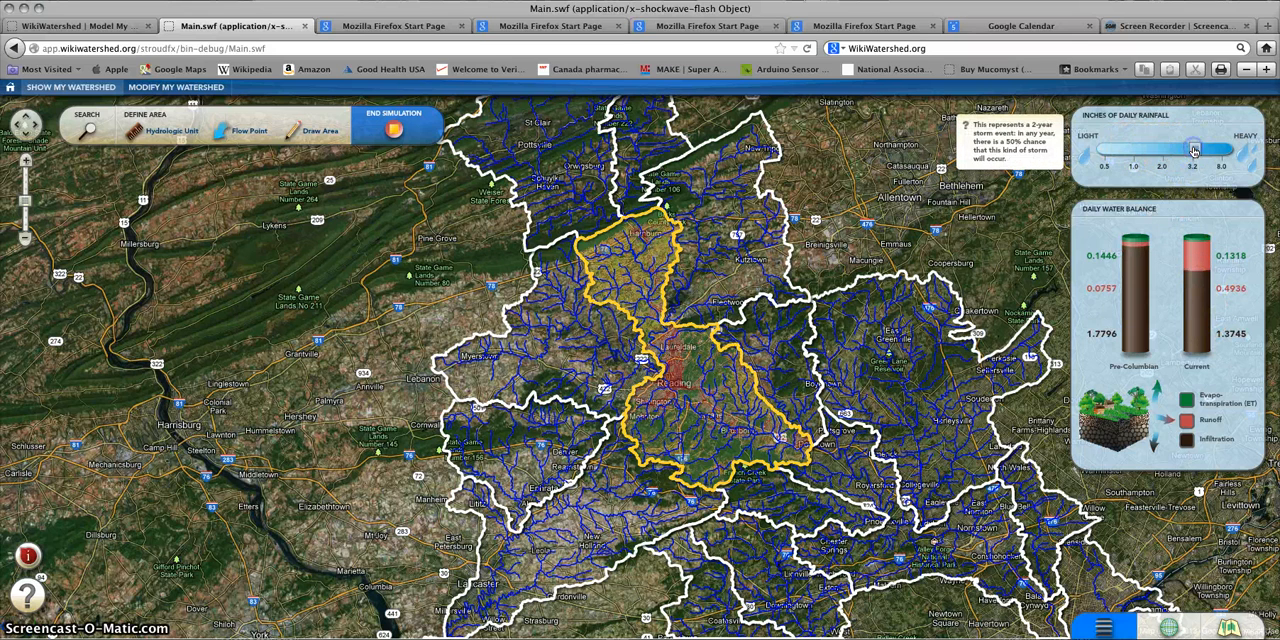
pyautogui.click(1222, 152)
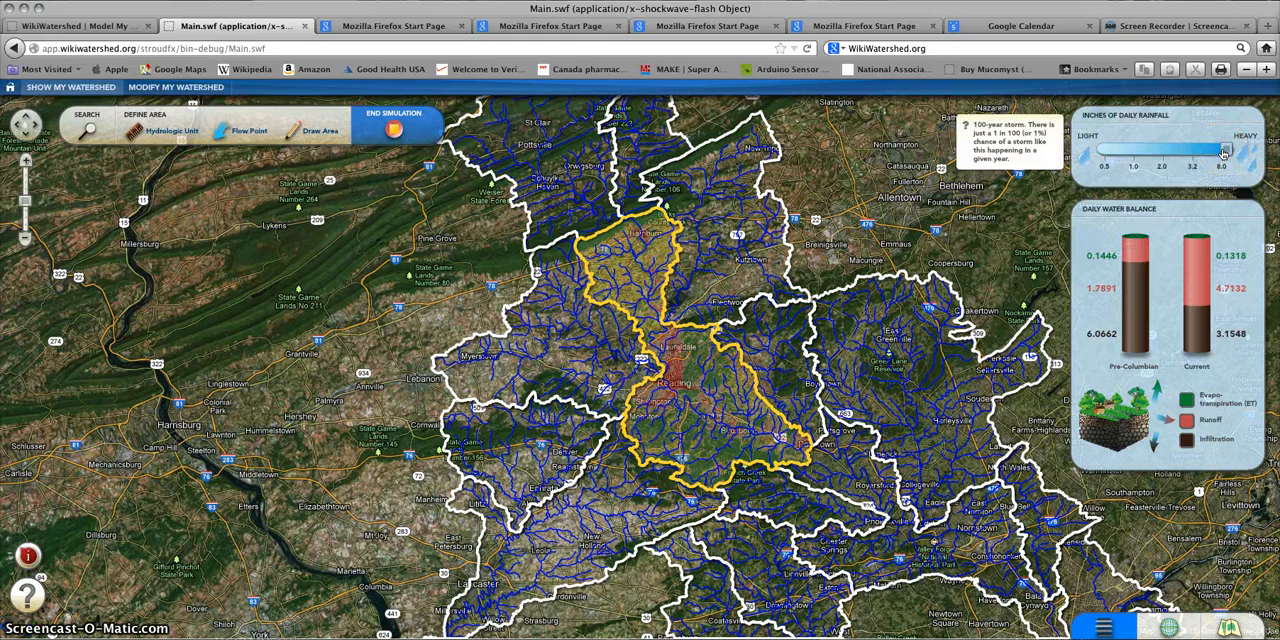
# Step: Compare the Pre-Columbian and Current daily water balances, and set the daily rainfall to 2.0 inches
pyautogui.moveTo(1192, 262)
pyautogui.moveTo(1133, 240)
pyautogui.moveTo(1180, 297)
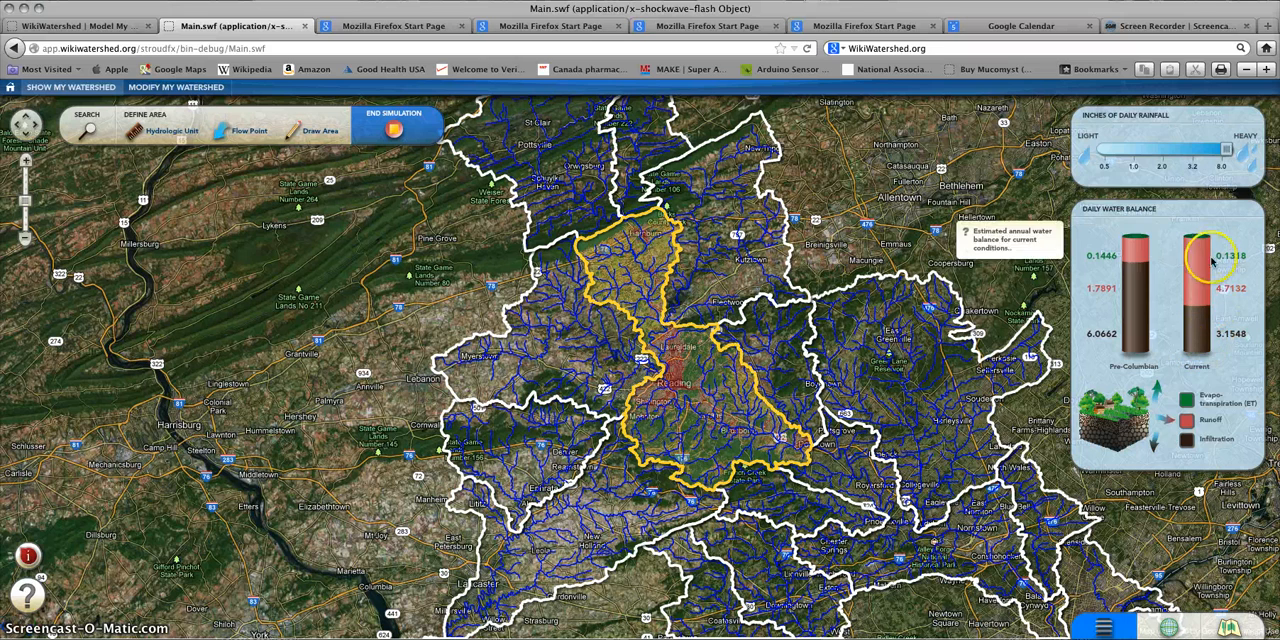
pyautogui.moveTo(1188, 440)
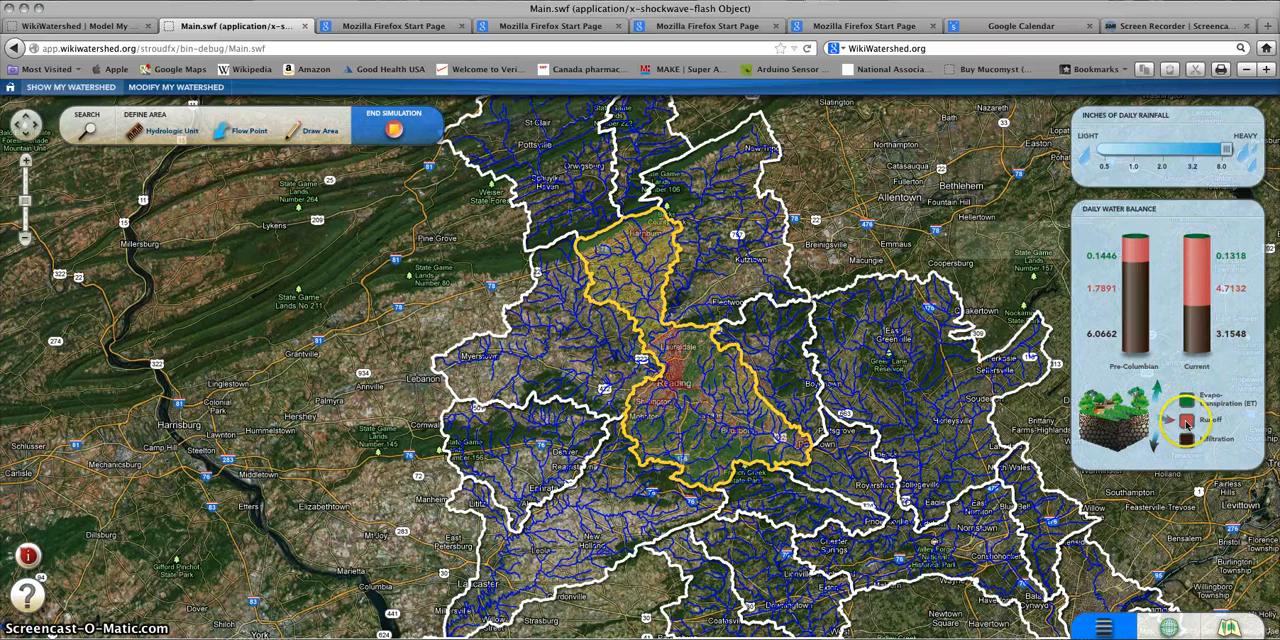
pyautogui.moveTo(1200, 320)
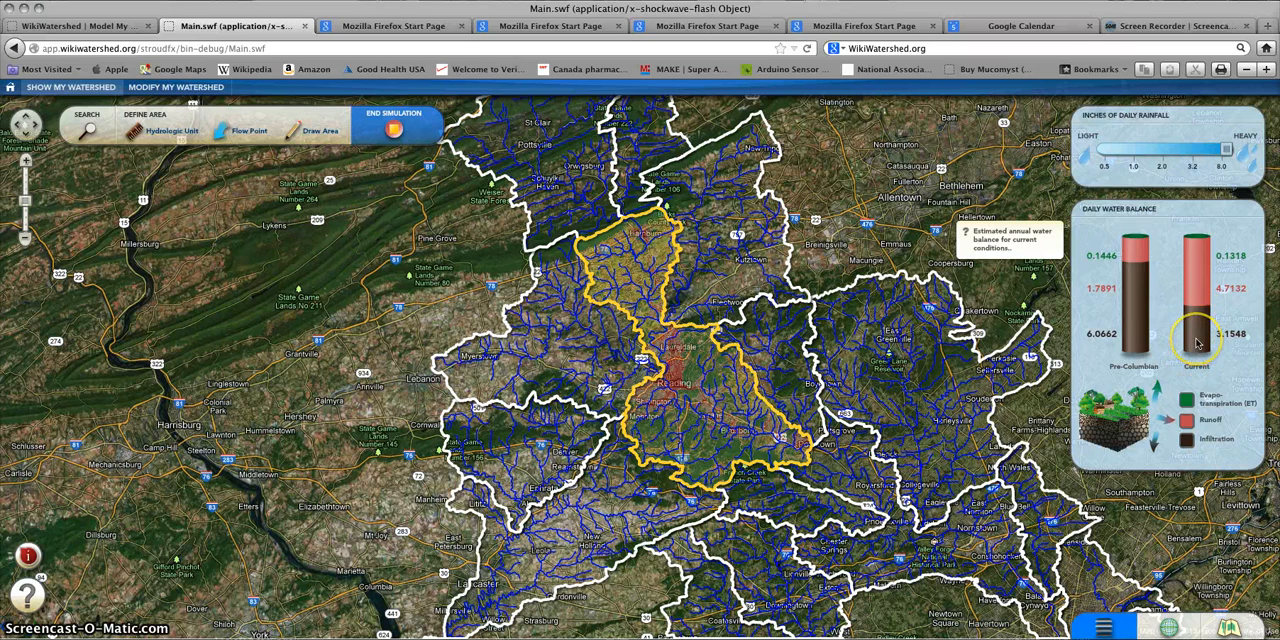
pyautogui.moveTo(1135, 345)
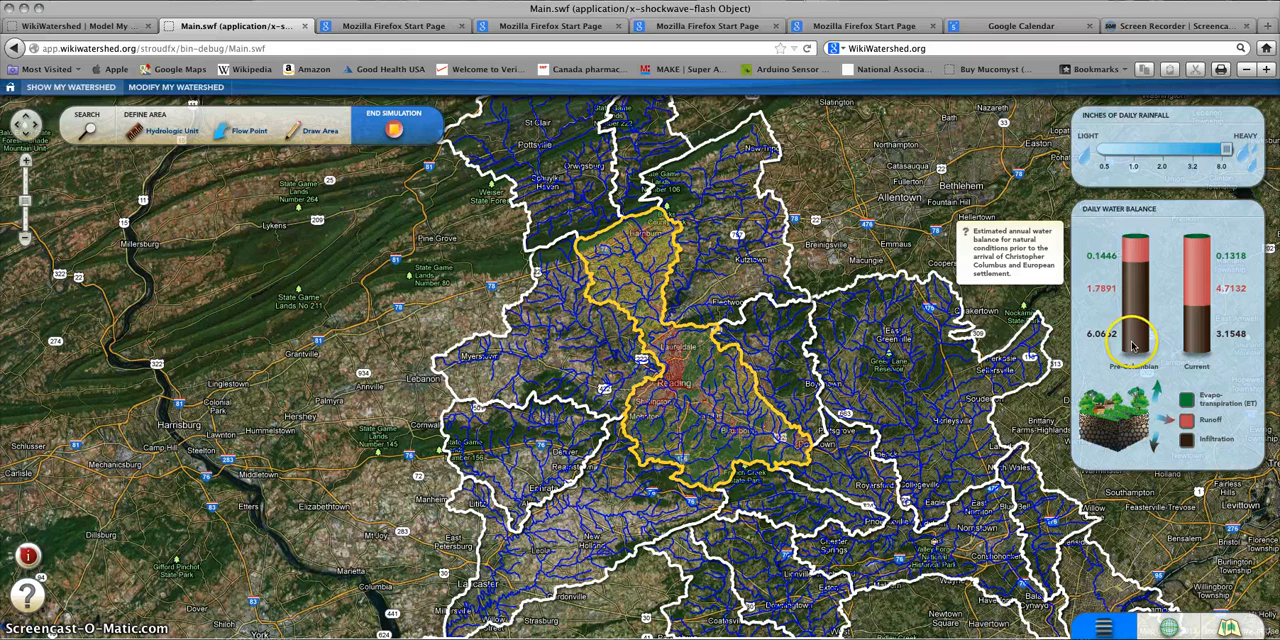
pyautogui.click(1164, 150)
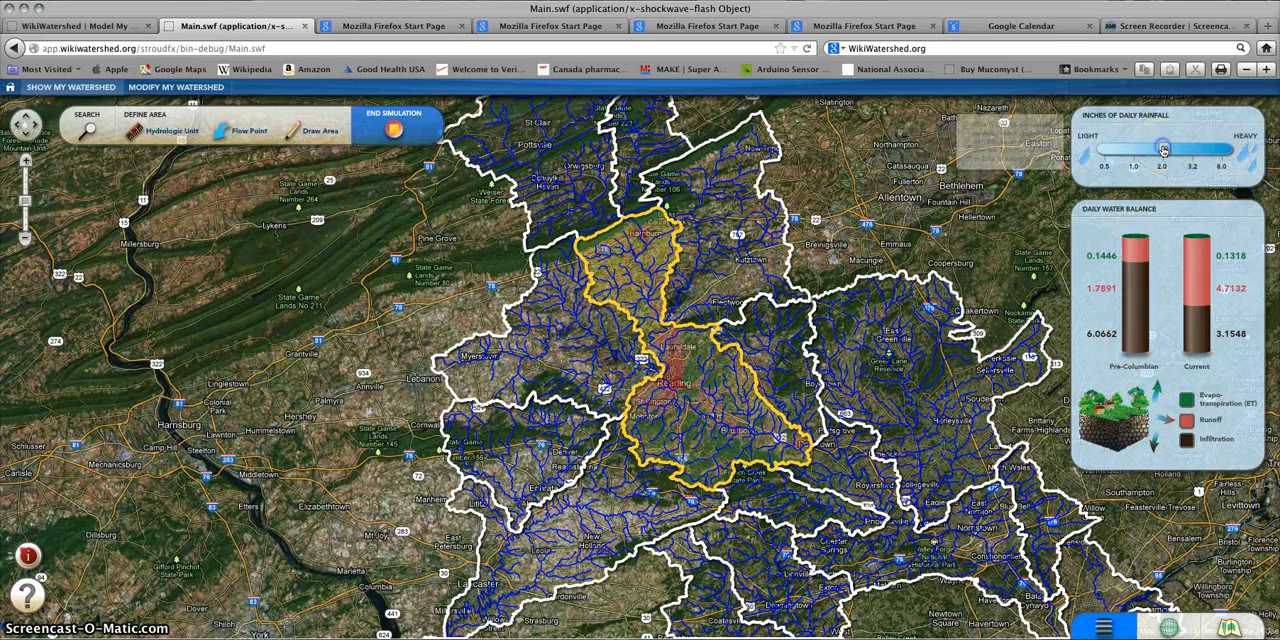
pyautogui.moveTo(1135, 265)
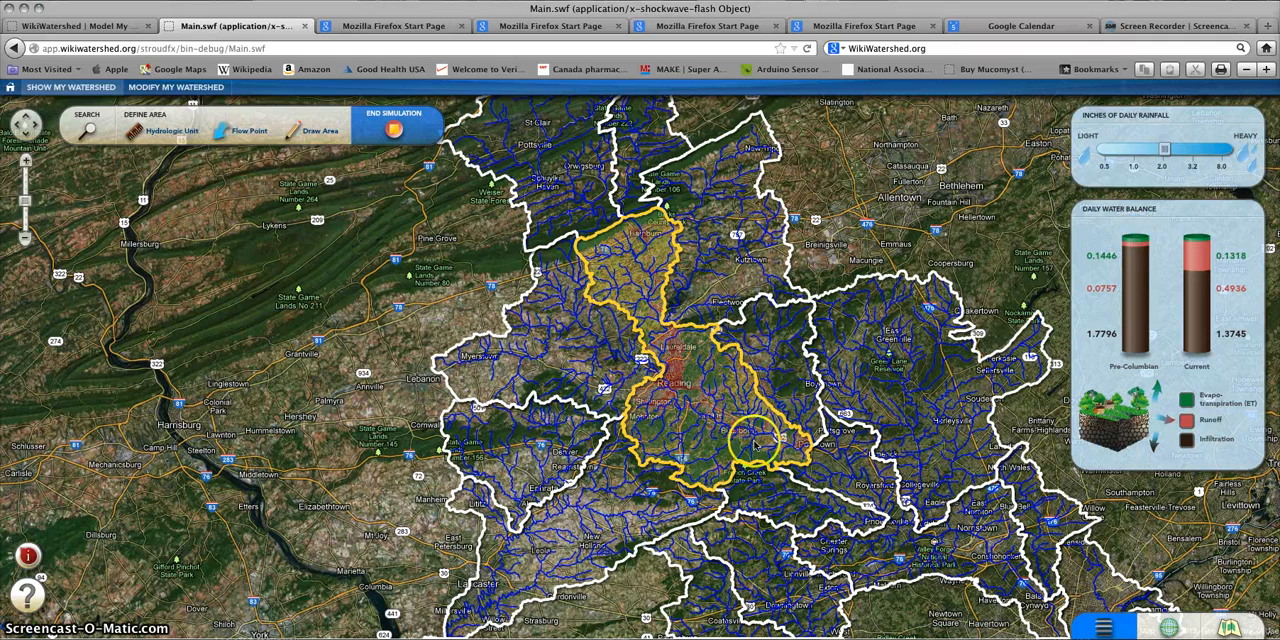
# Step: Show the simulated water balance for the watershed southeast of Reading near Royersford, and for the watershed around Pottsville
pyautogui.click(772, 493)
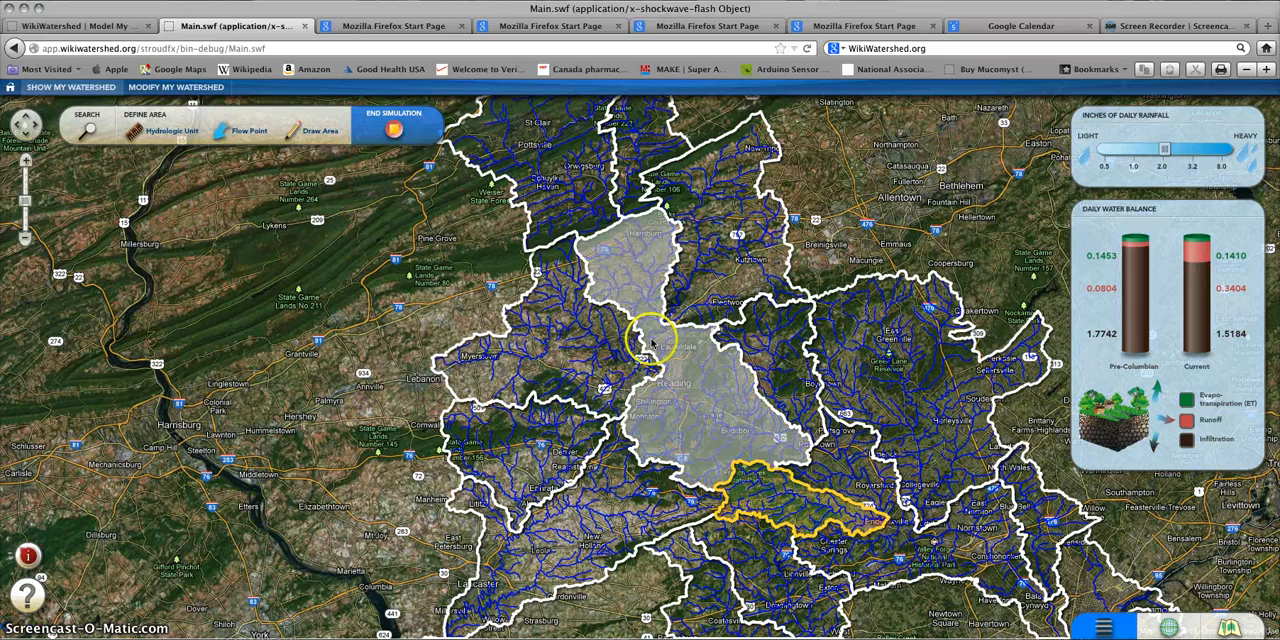
pyautogui.click(569, 199)
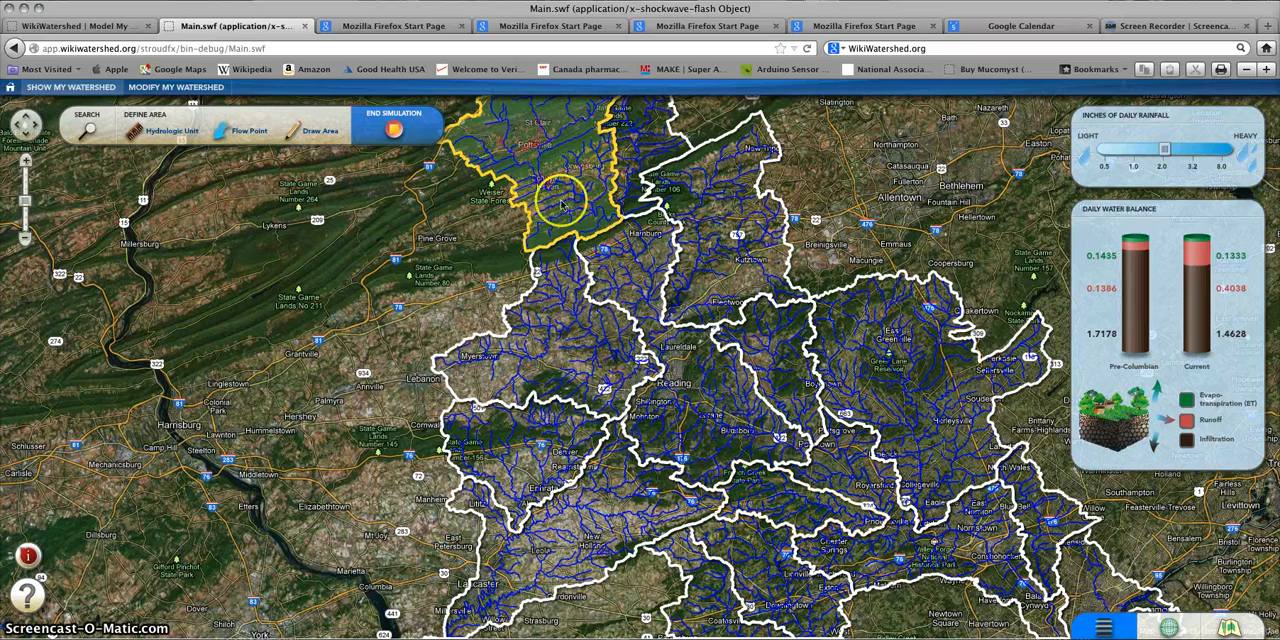
pyautogui.moveTo(490, 242); pyautogui.dragTo(466, 378)
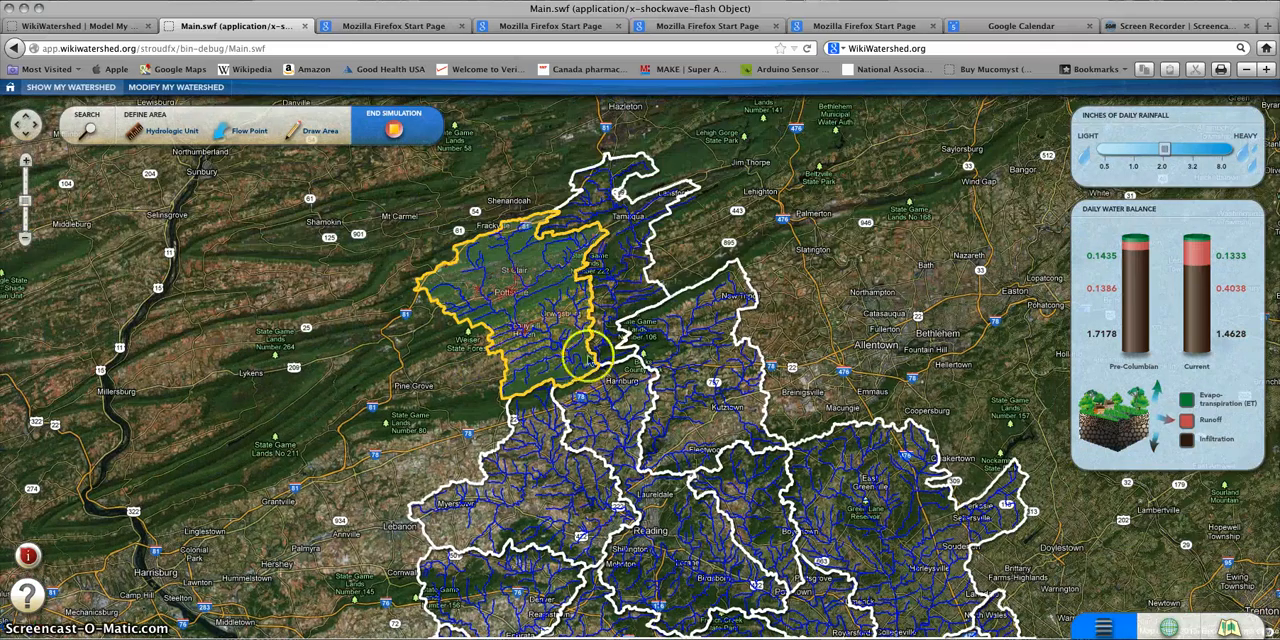
pyautogui.click(529, 287)
# Step: Switch the hydrologic unit to a smaller level, select the unit between Pine Grove and Hamburg, and start its simulation
pyautogui.click(172, 133)
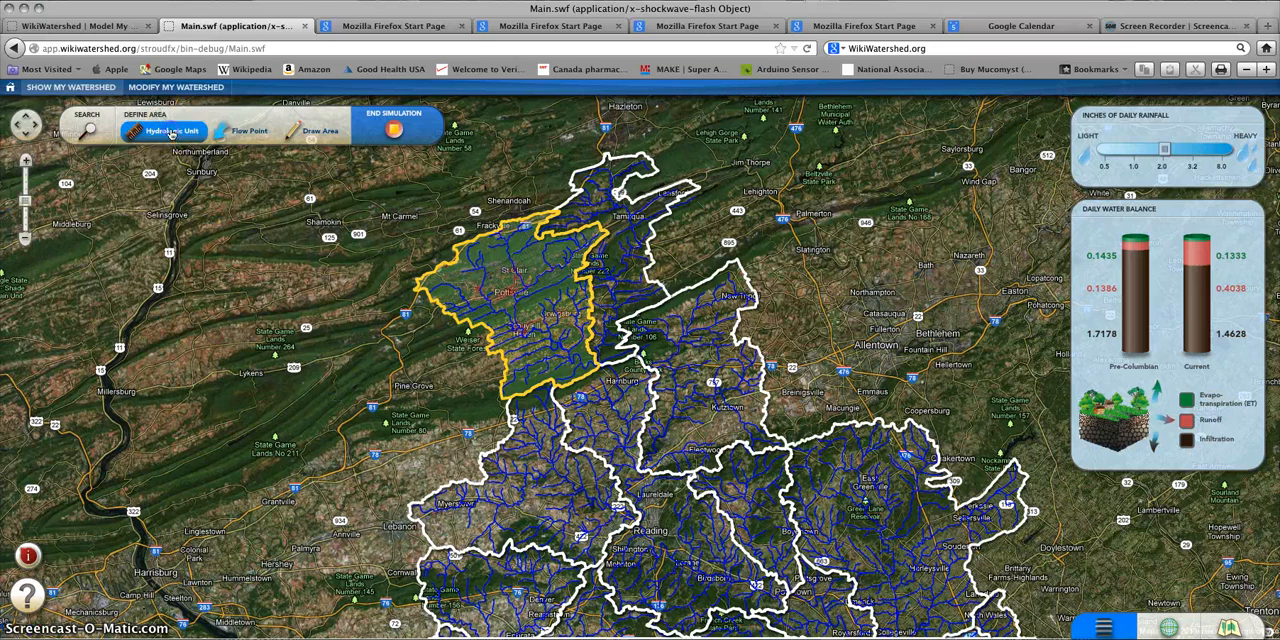
pyautogui.click(143, 251)
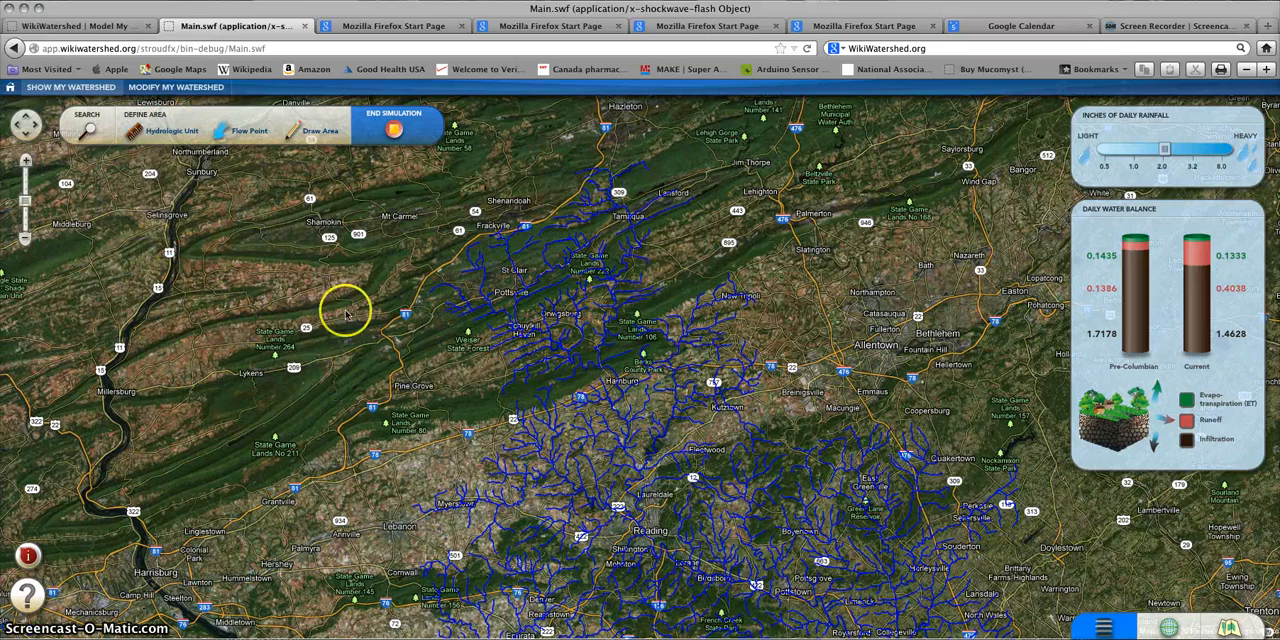
pyautogui.click(530, 378)
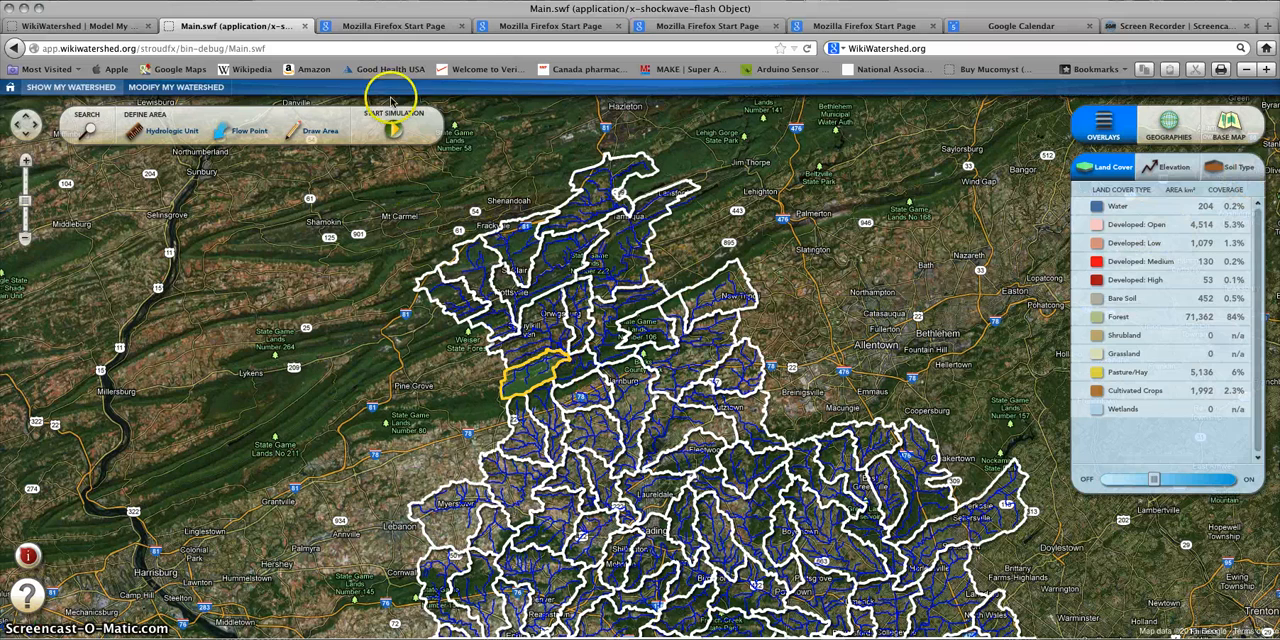
pyautogui.click(393, 131)
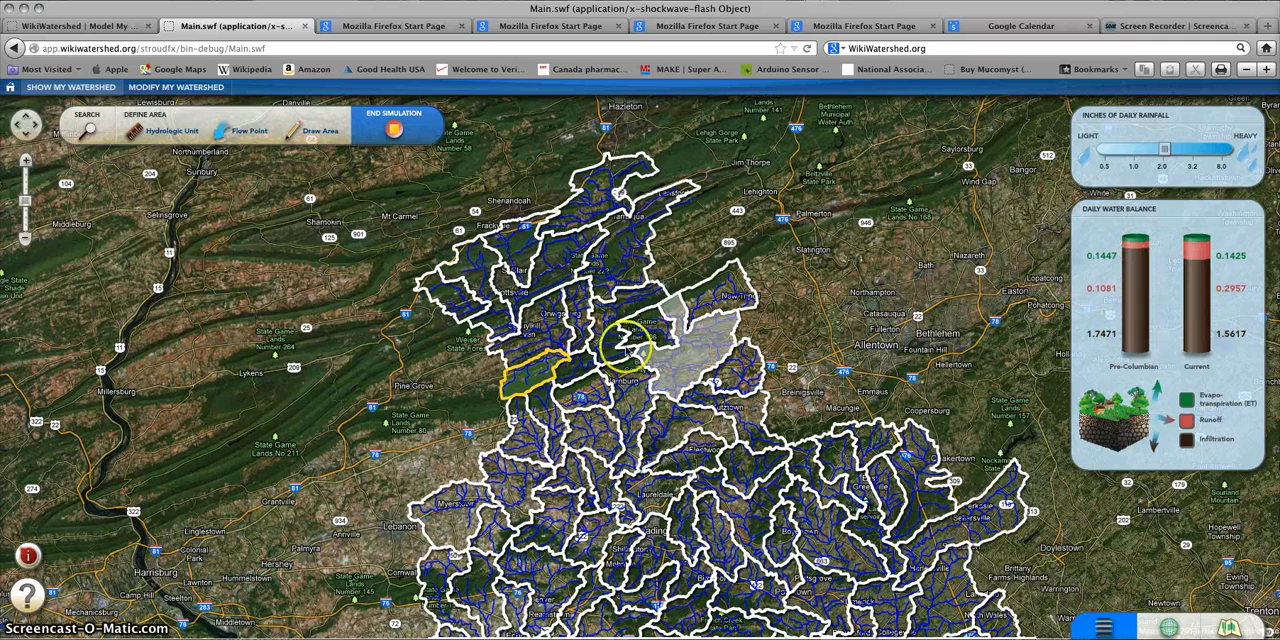
# Step: Compare the daily water balances of the small units at Philadelphia, west of Phoenixville and northeast of Lancaster
pyautogui.moveTo(671, 458); pyautogui.dragTo(584, 288)
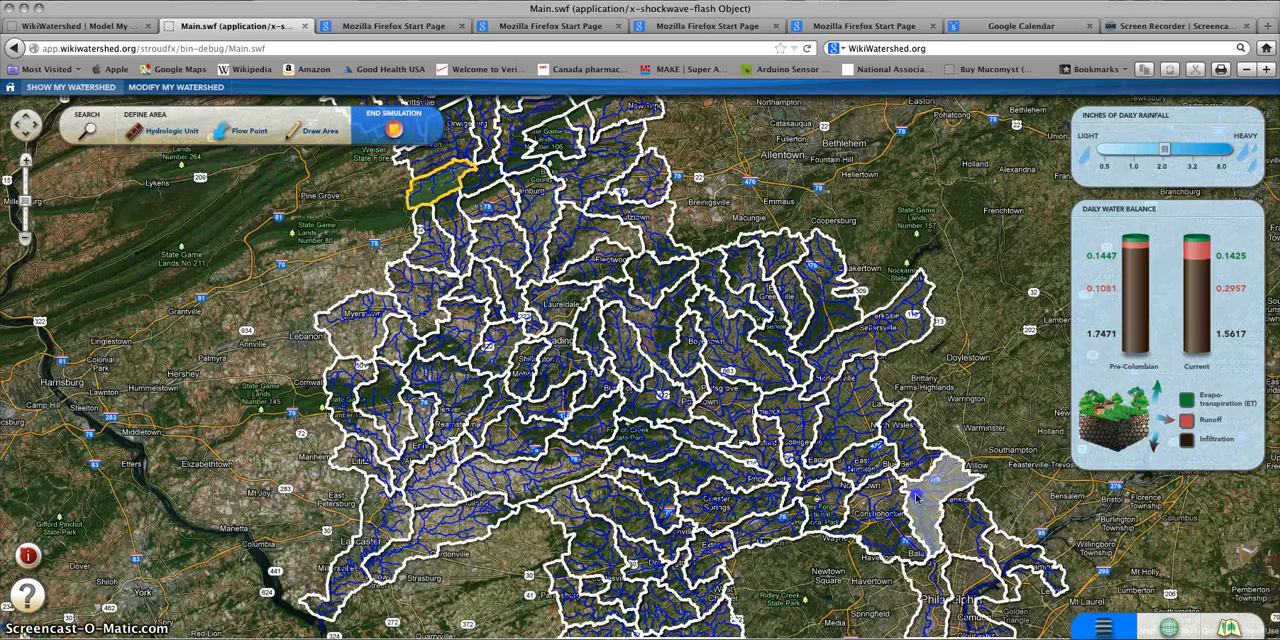
pyautogui.moveTo(739, 410); pyautogui.dragTo(704, 348)
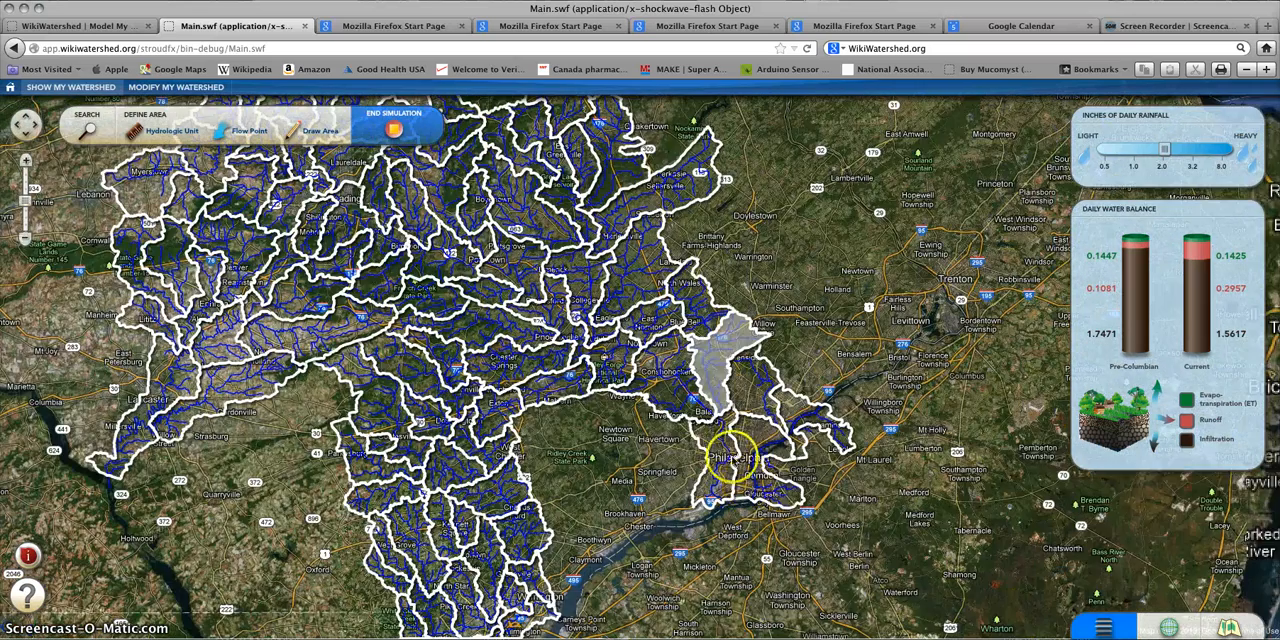
pyautogui.click(730, 458)
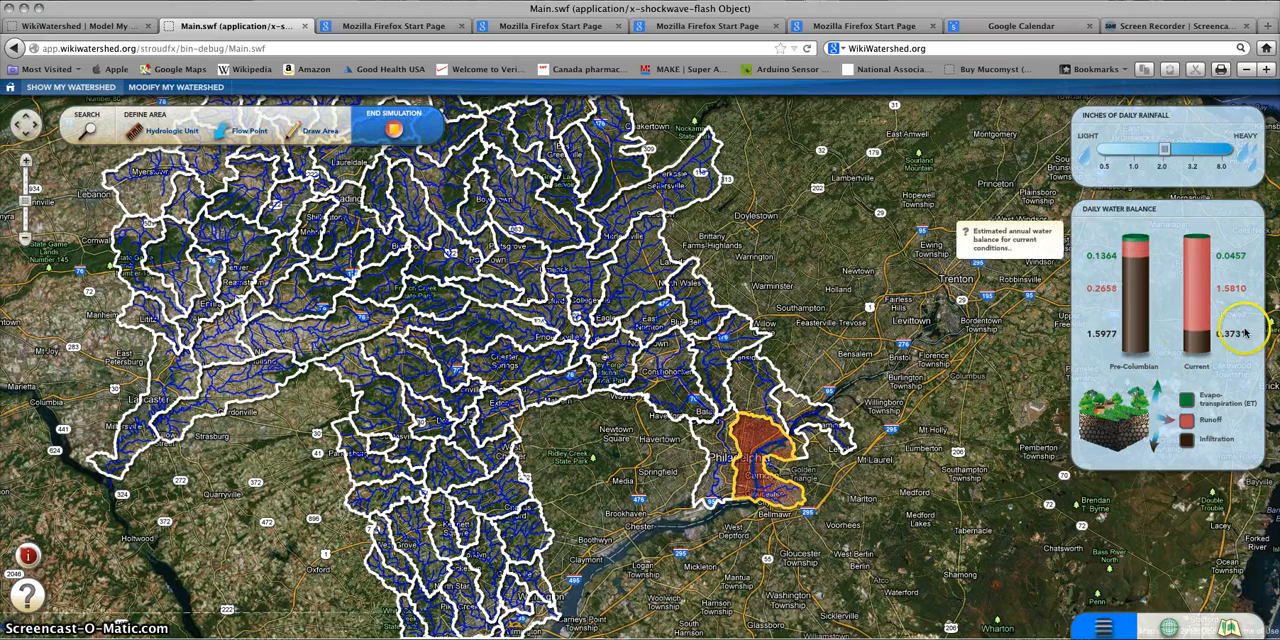
pyautogui.click(490, 325)
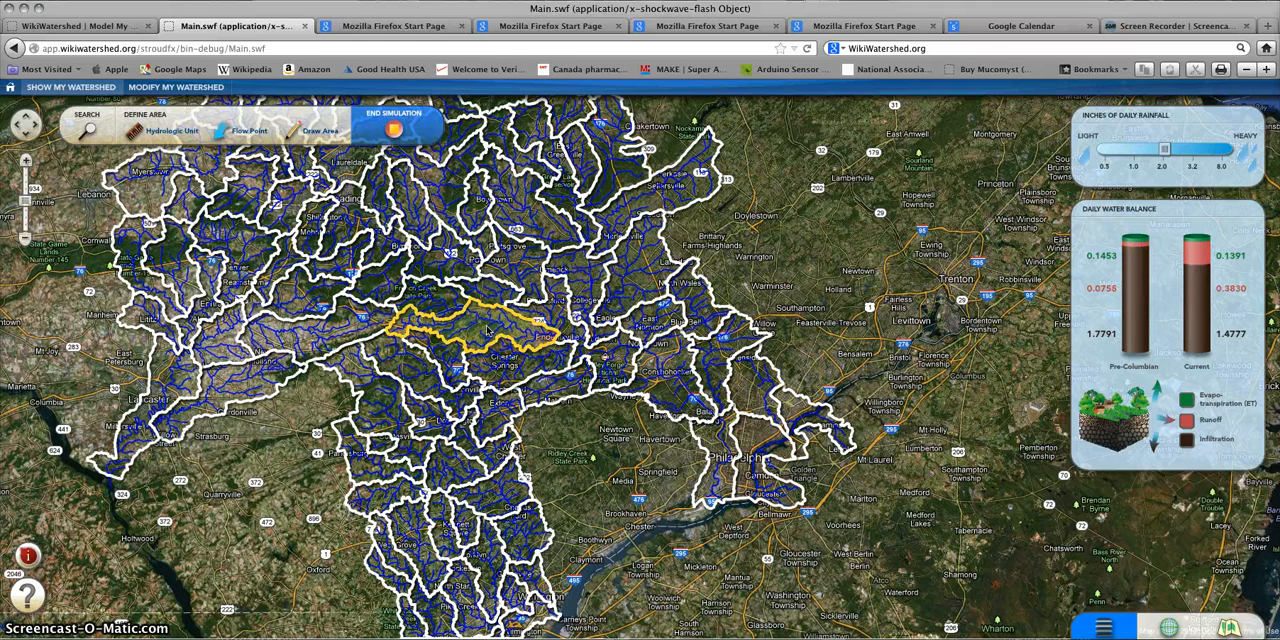
pyautogui.click(283, 338)
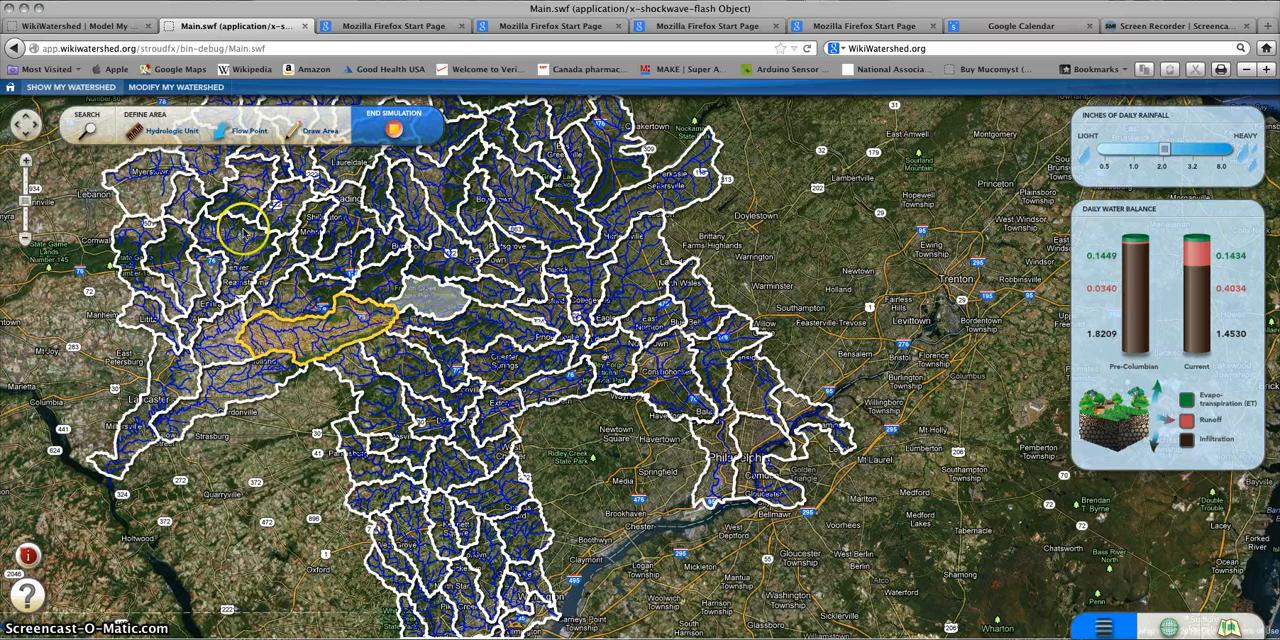
# Step: Define the analysis area with a flow point beside Dieber Rd, and simulate its Pre-Columbian and Current water balances
pyautogui.click(234, 133)
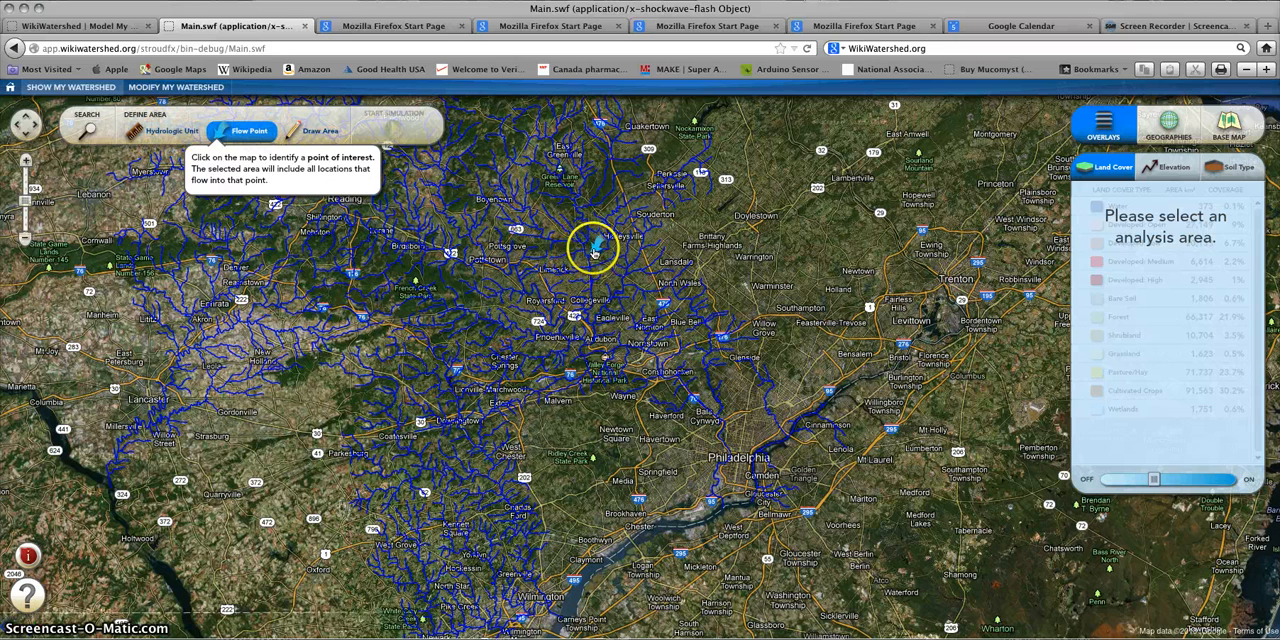
pyautogui.click(592, 256)
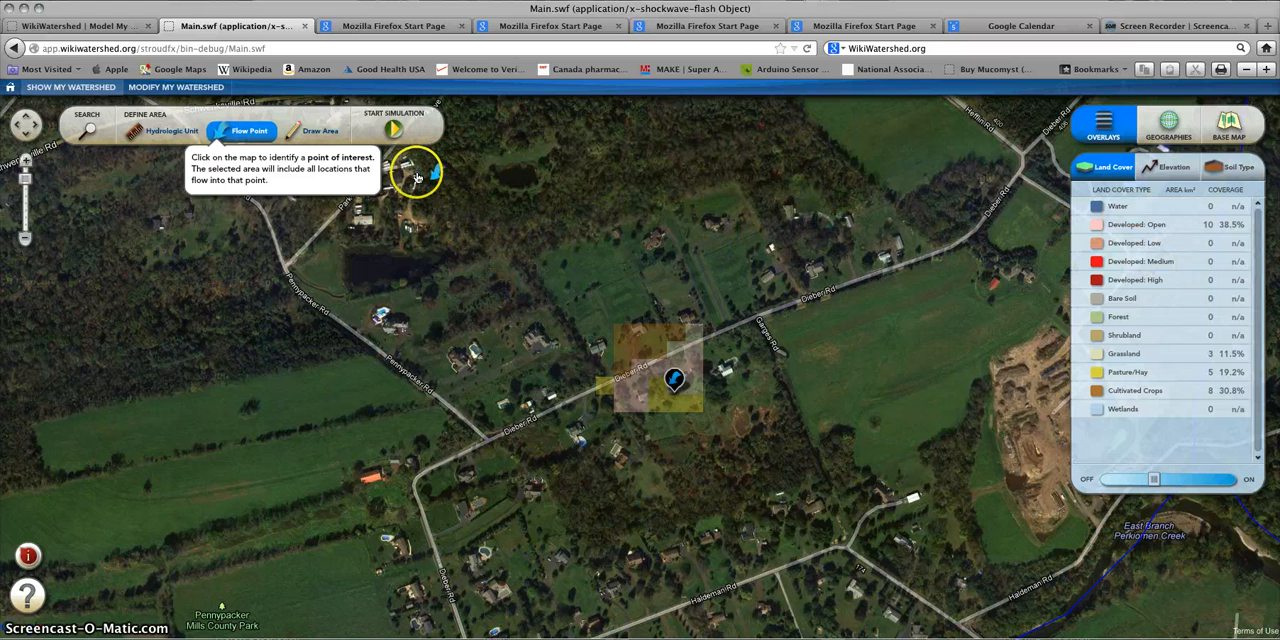
pyautogui.click(397, 131)
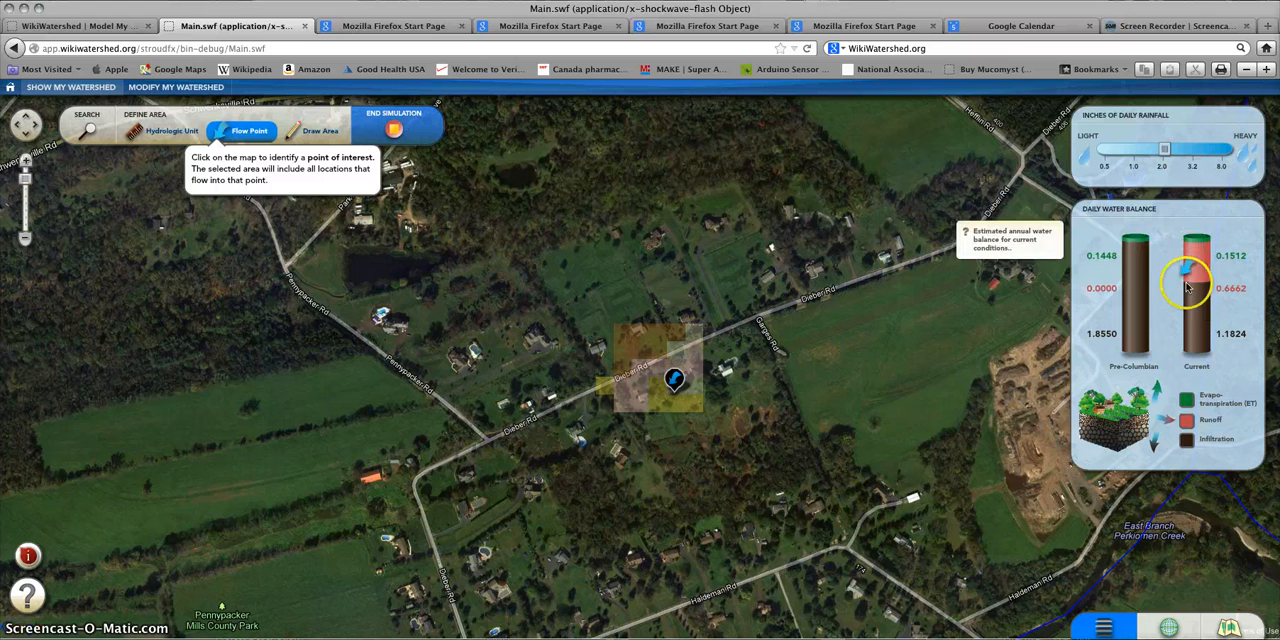
pyautogui.moveTo(1132, 263)
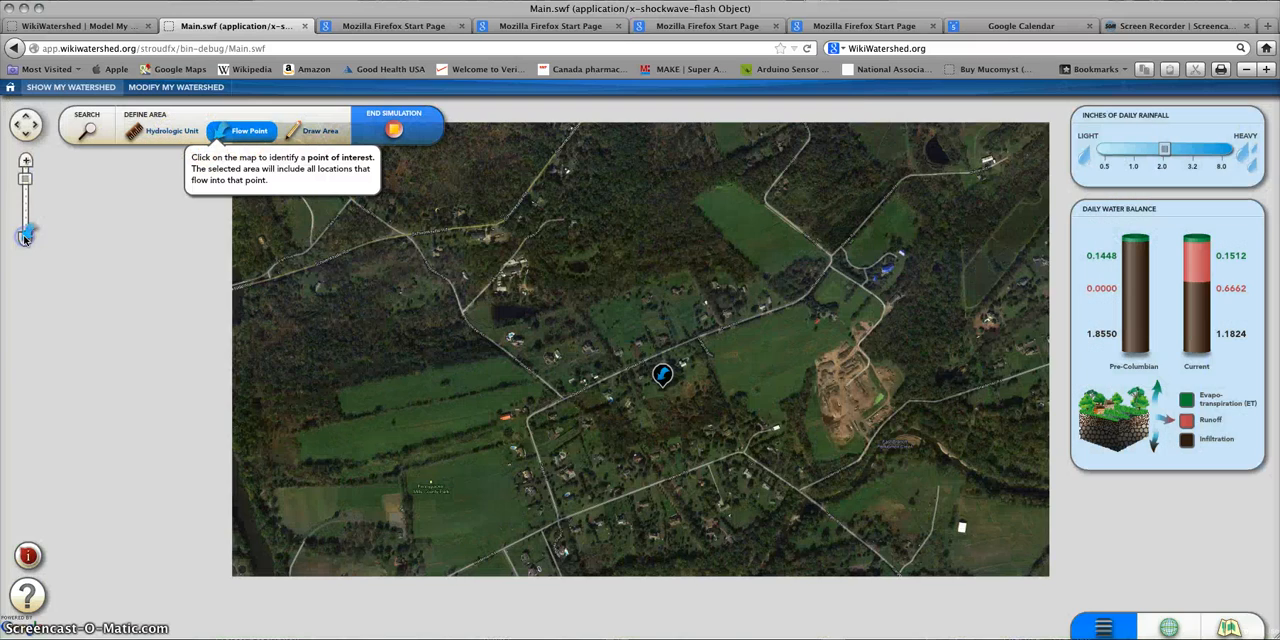
# Step: Place a new flow point at the housing development along the creek south of Schwenksville, and inspect the area draining into it
pyautogui.click(25, 237)
pyautogui.click(25, 237)
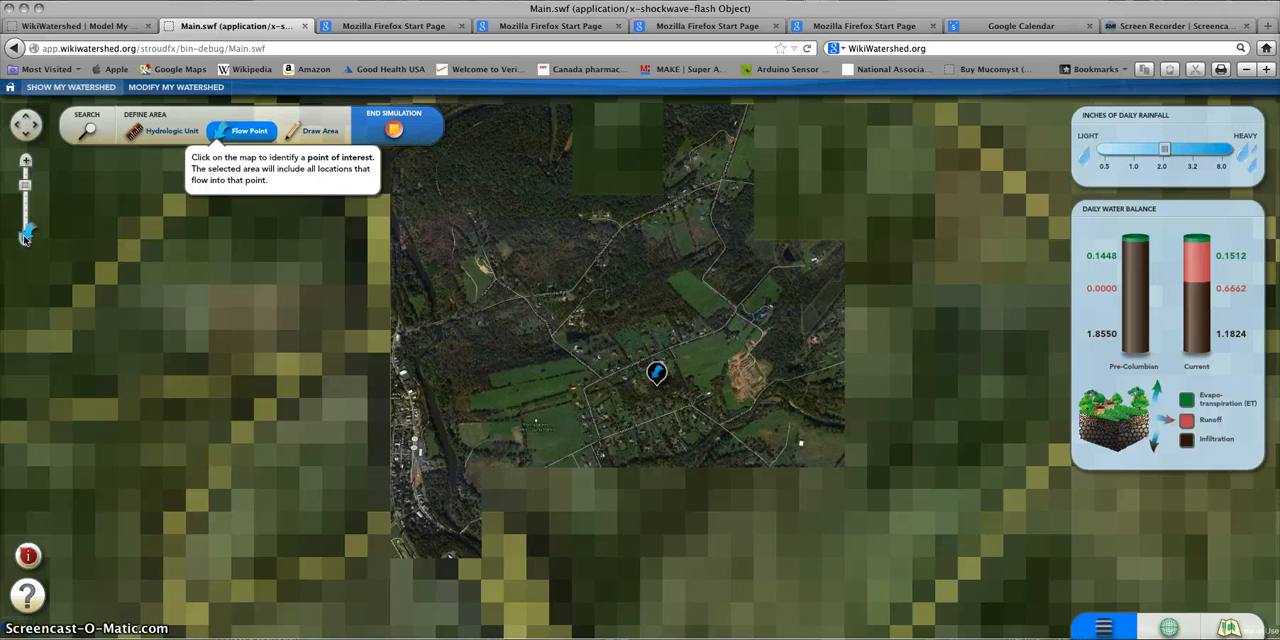
pyautogui.click(25, 237)
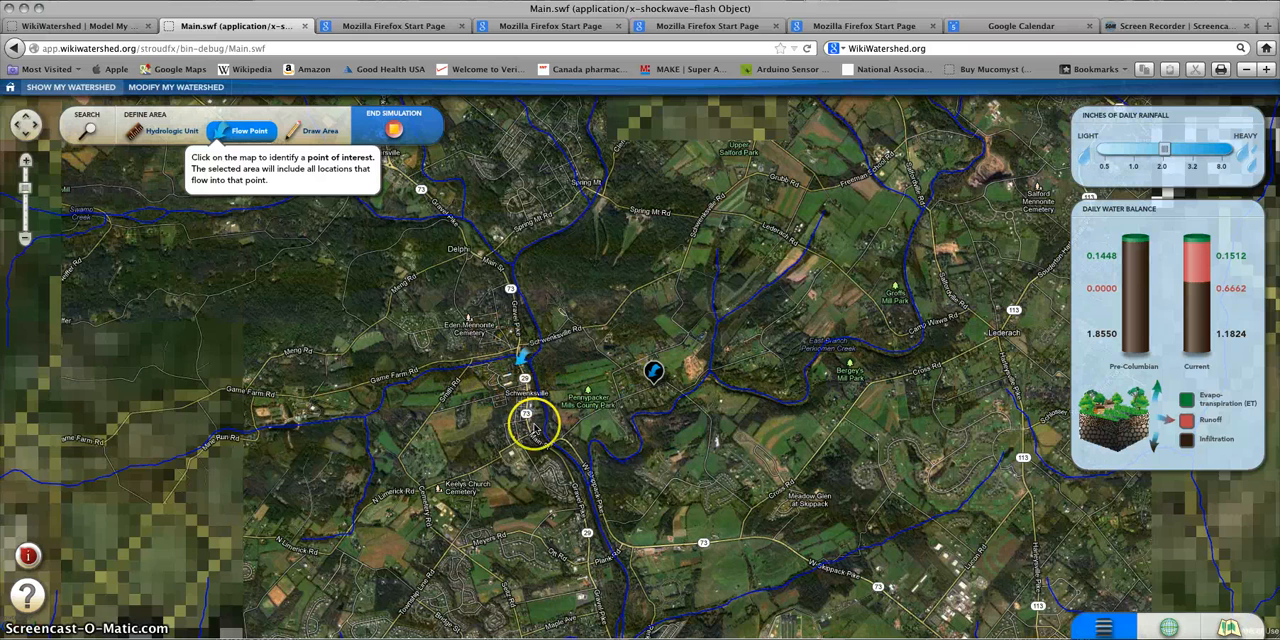
pyautogui.click(565, 482)
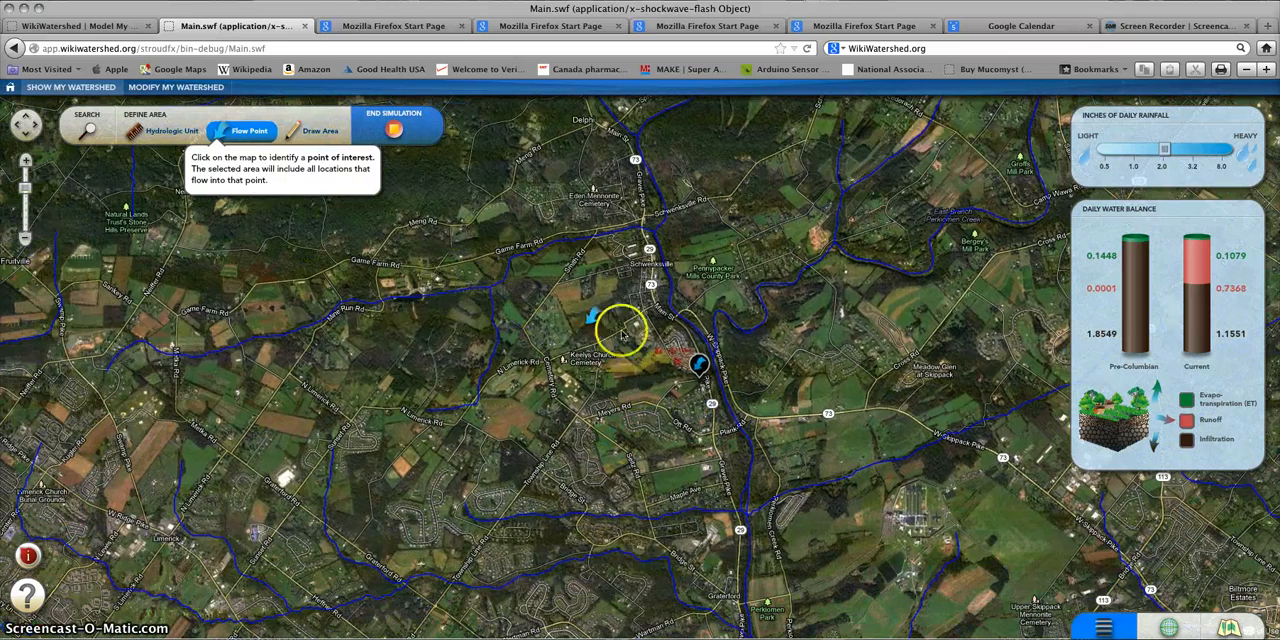
pyautogui.click(26, 158)
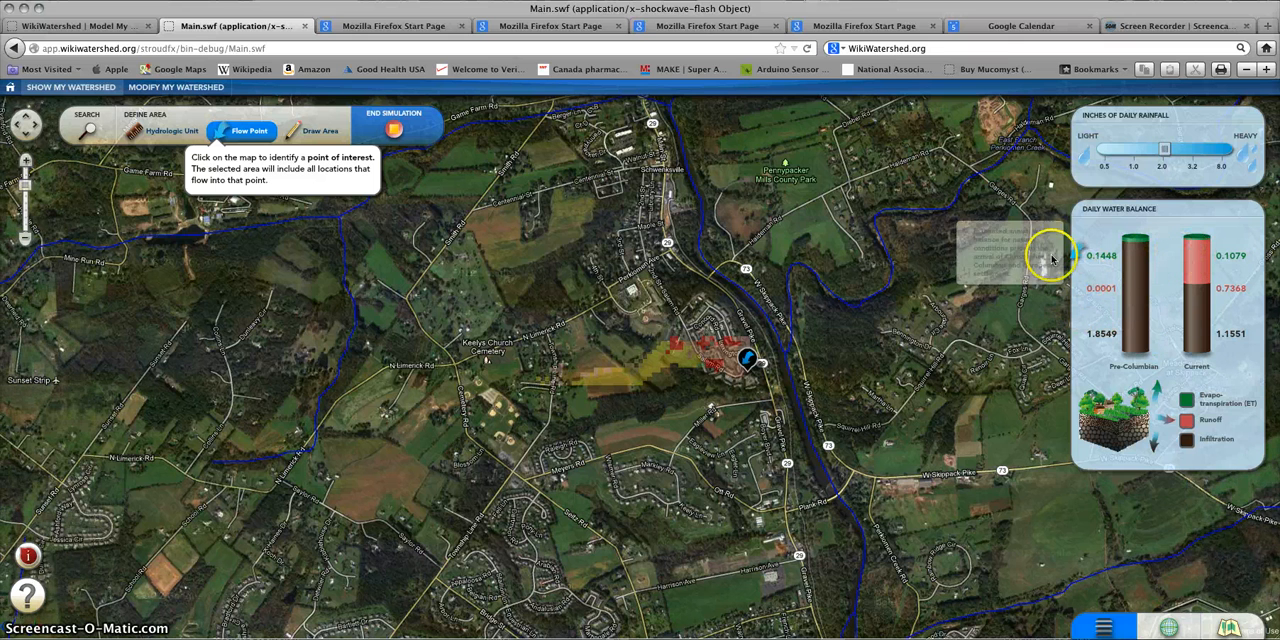
# Step: Draw a four-sided custom analysis area around the housing development southwest of Meyers Rd, and compare its Pre-Columbian and Current water balances
pyautogui.click(320, 133)
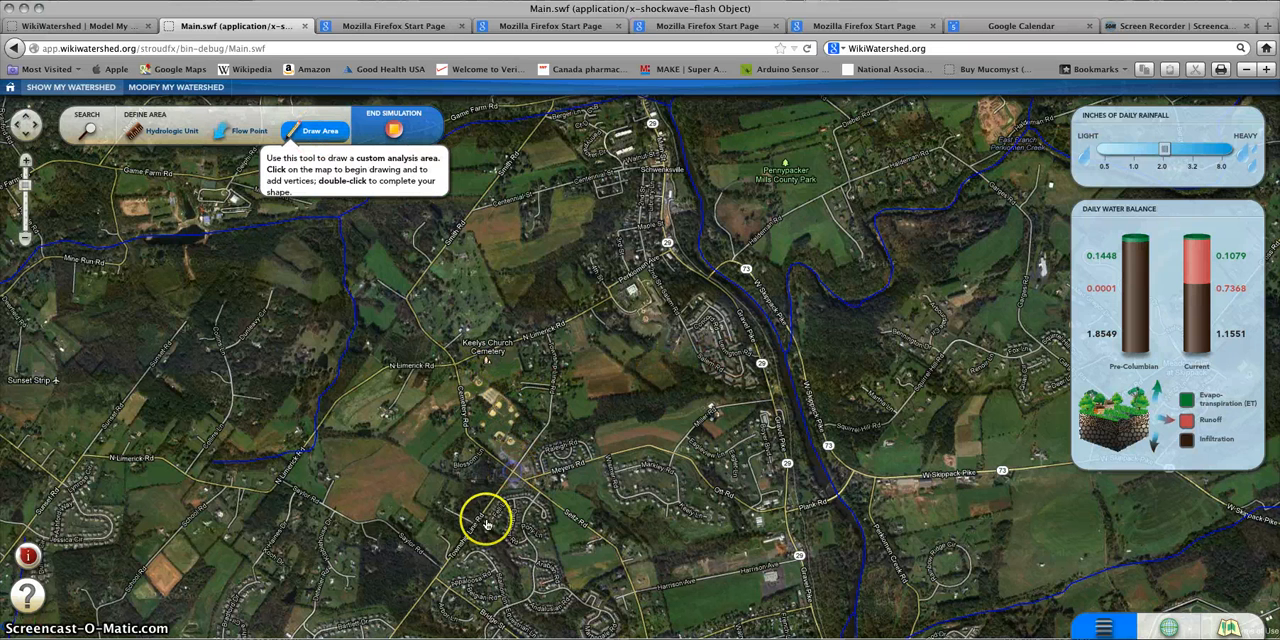
pyautogui.click(512, 469)
pyautogui.click(558, 588)
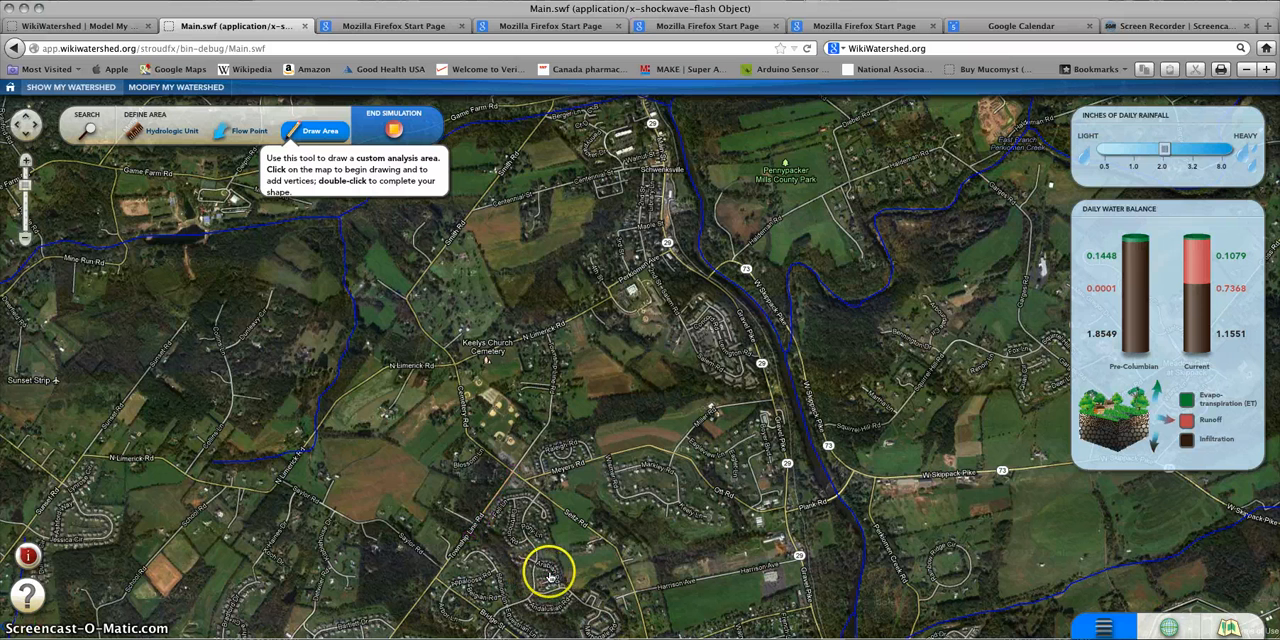
pyautogui.click(614, 550)
pyautogui.doubleClick(612, 554)
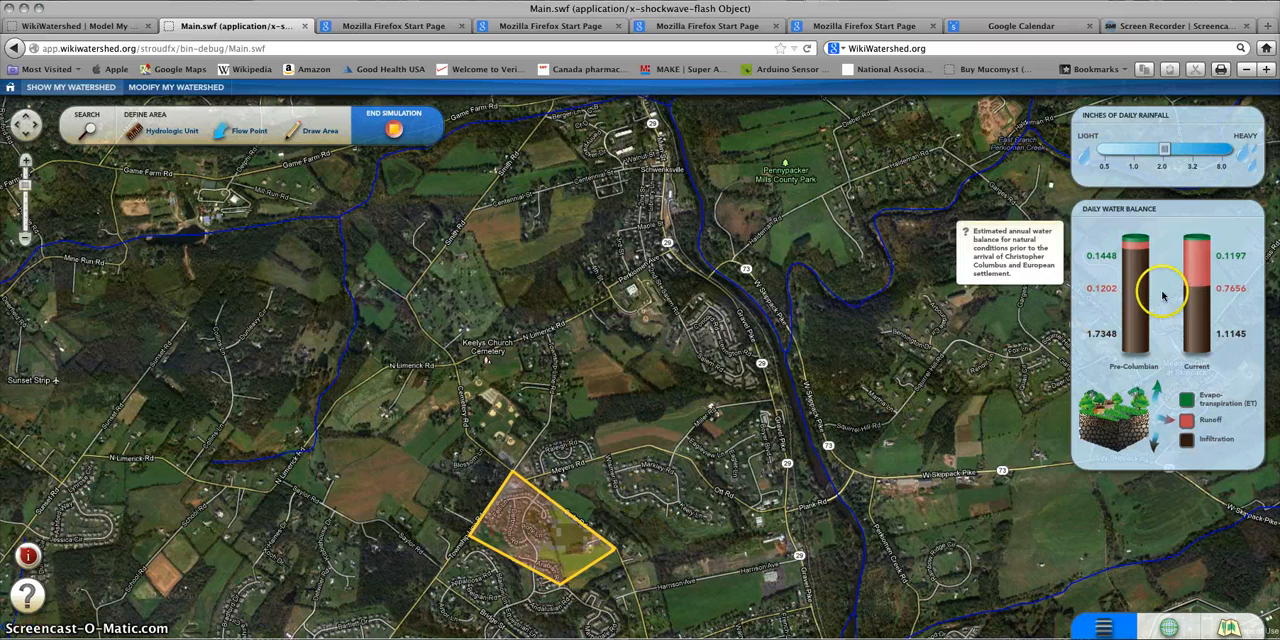
pyautogui.moveTo(1187, 310)
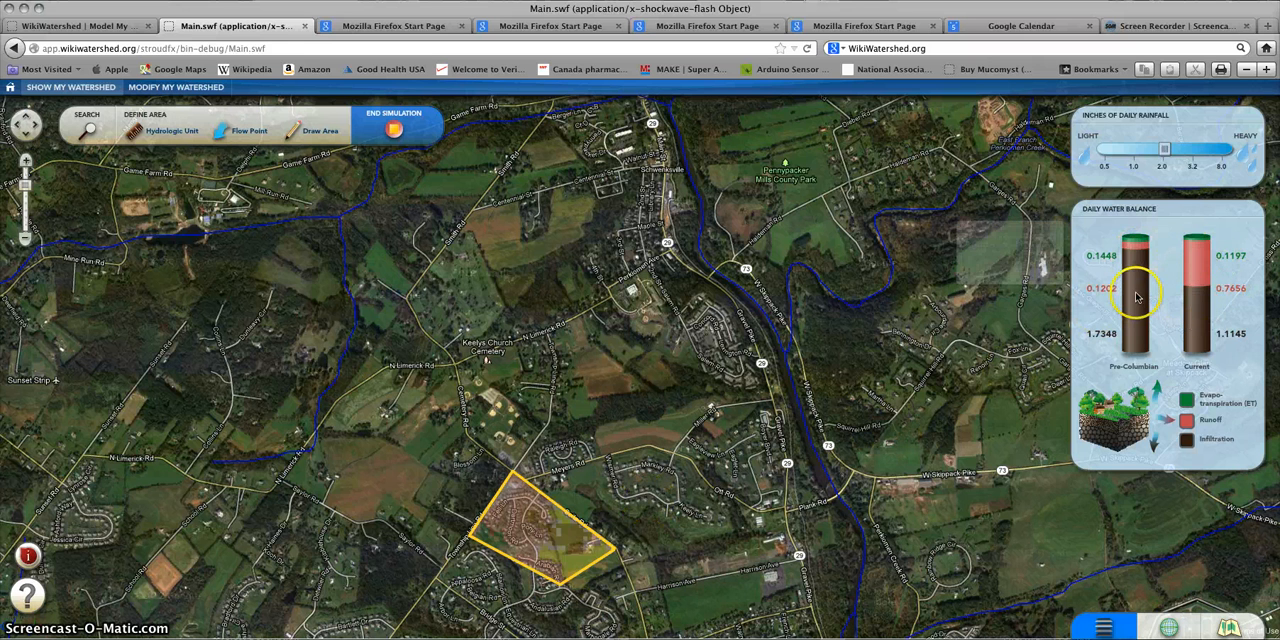
pyautogui.moveTo(1137, 296)
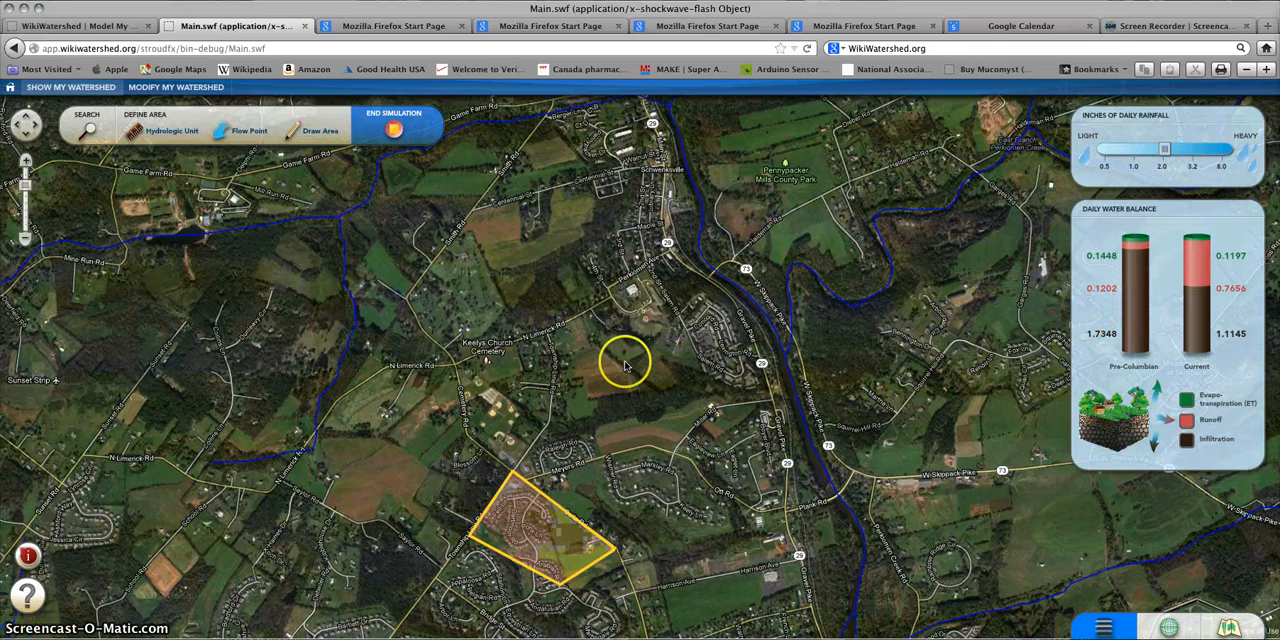